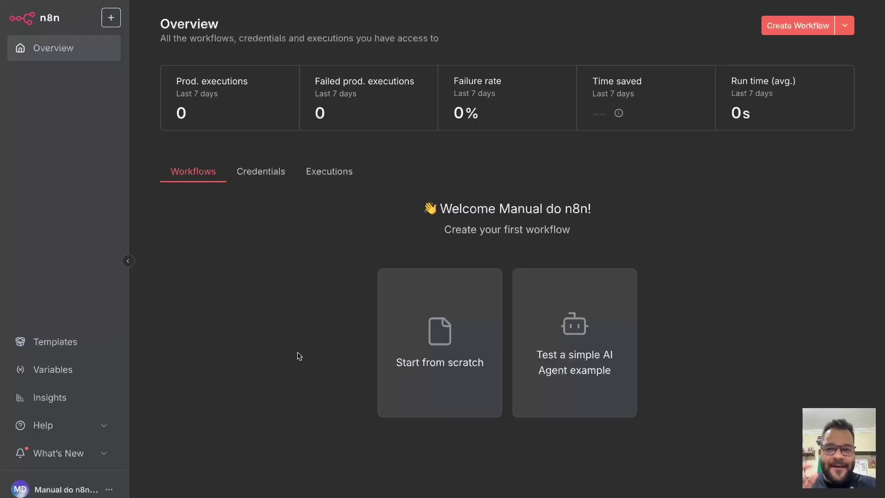
Create a blank workflow with a manual 'When clicking Execute workflow' trigger and centre it on the canvas.
left_click(422, 355)
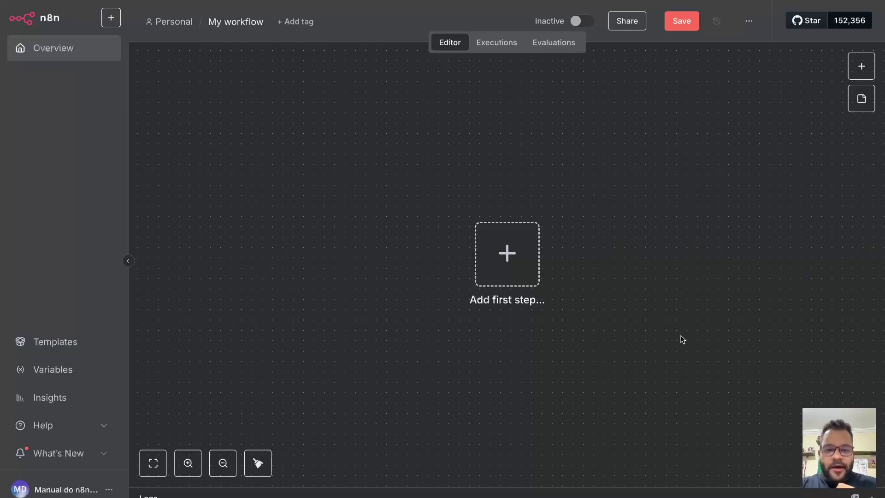
left_click_drag(698, 334, 588, 273)
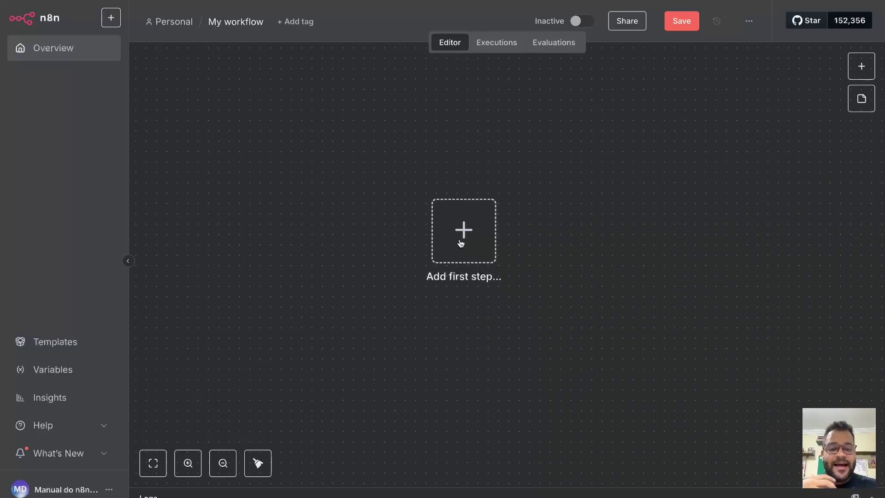
key("Tab")
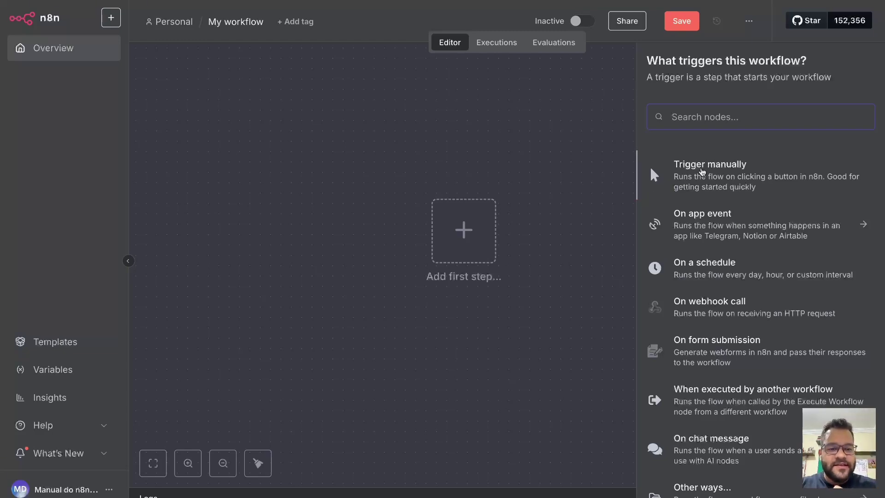
left_click(697, 171)
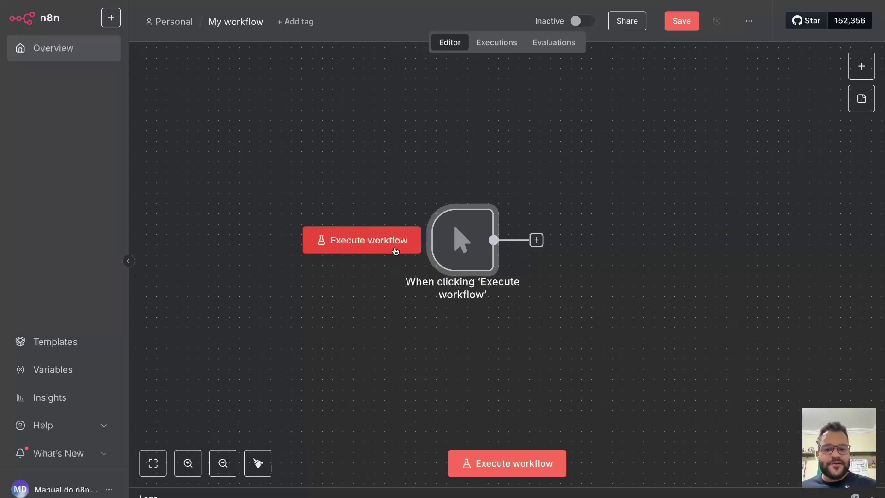
scroll(530, 267, "down", 2)
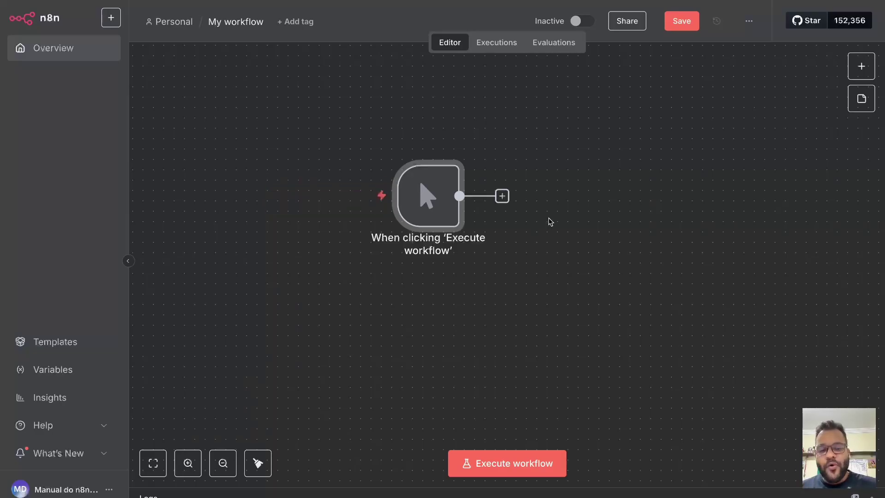
left_click_drag(551, 222, 603, 246)
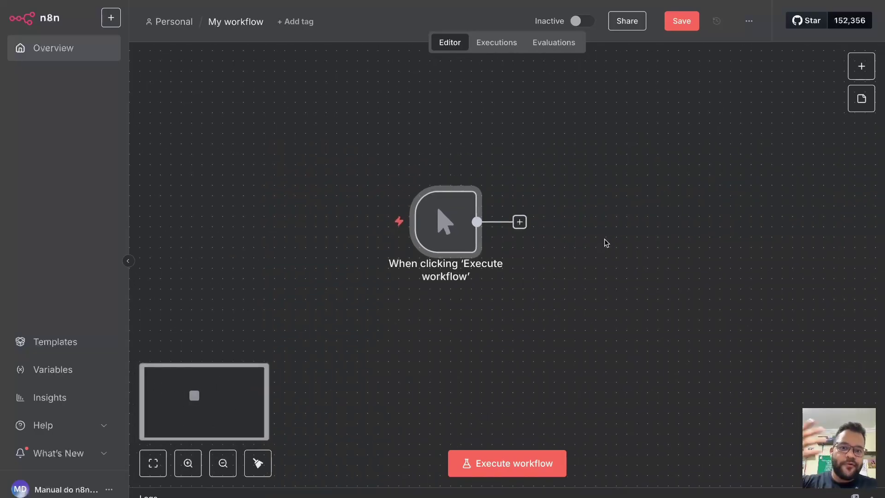
scroll(605, 245, "down", 1)
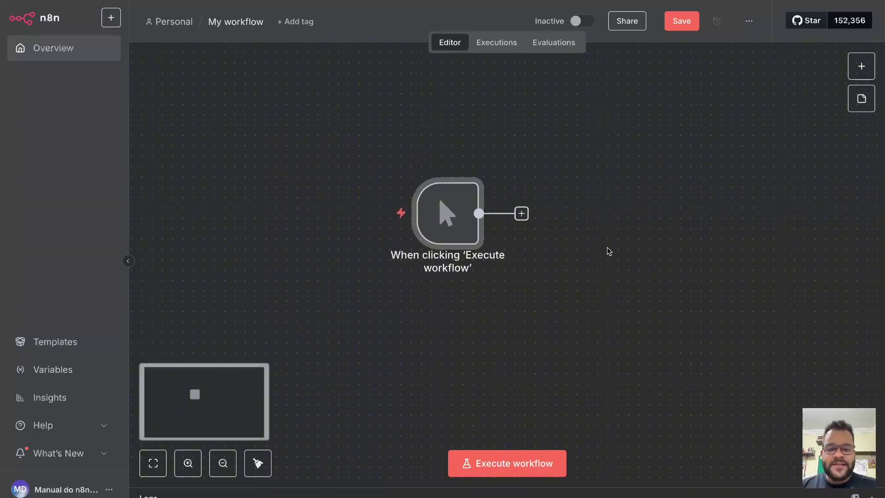
scroll(608, 248, "right", 2)
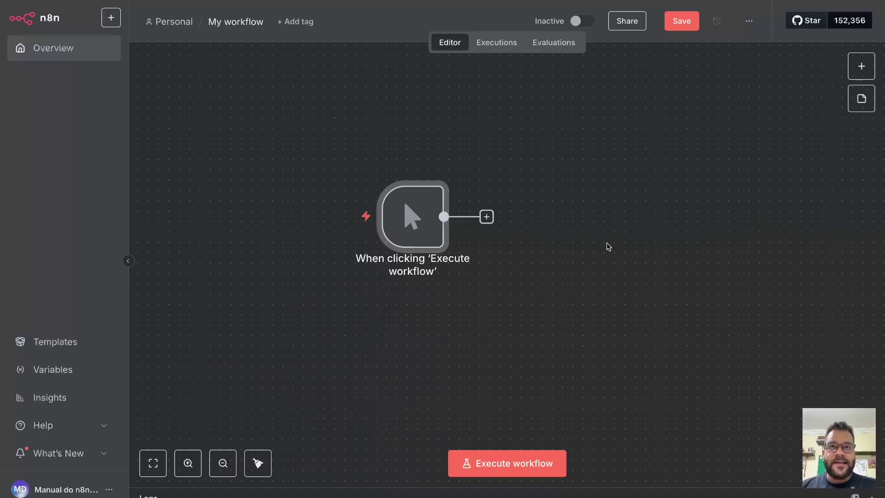
left_click_drag(607, 246, 562, 252)
mouse_move(372, 223)
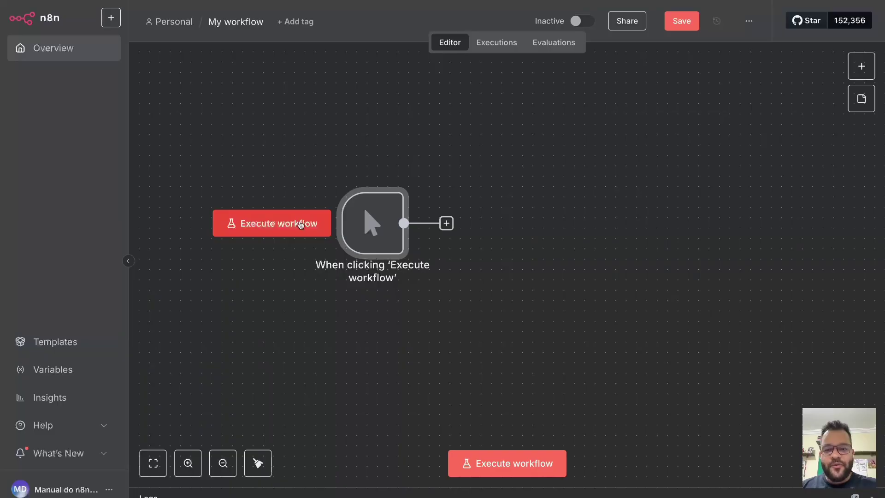
scroll(528, 205, "left", 1)
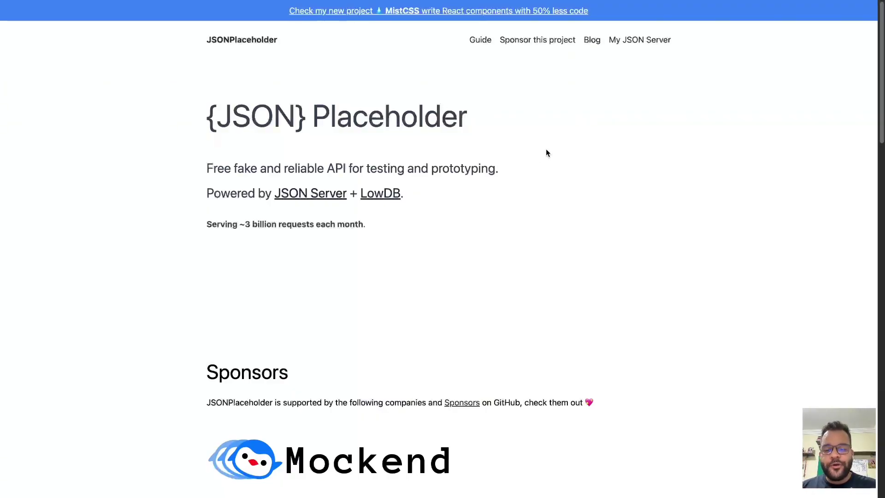
Copy the todos/1 URL from JSONPlaceholder's fetch example and load its JSON in a new tab.
left_click_drag(191, 170, 271, 170)
left_click(333, 168)
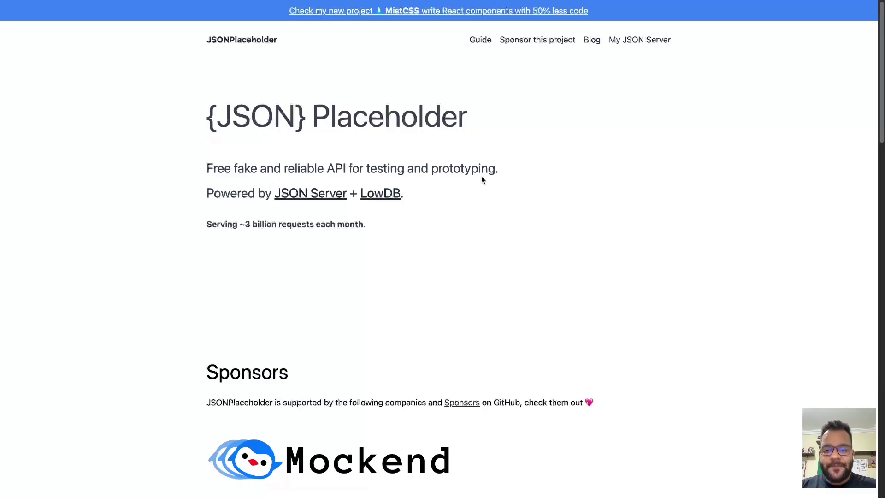
scroll(489, 171, "down", 12)
scroll(502, 158, "down", 2)
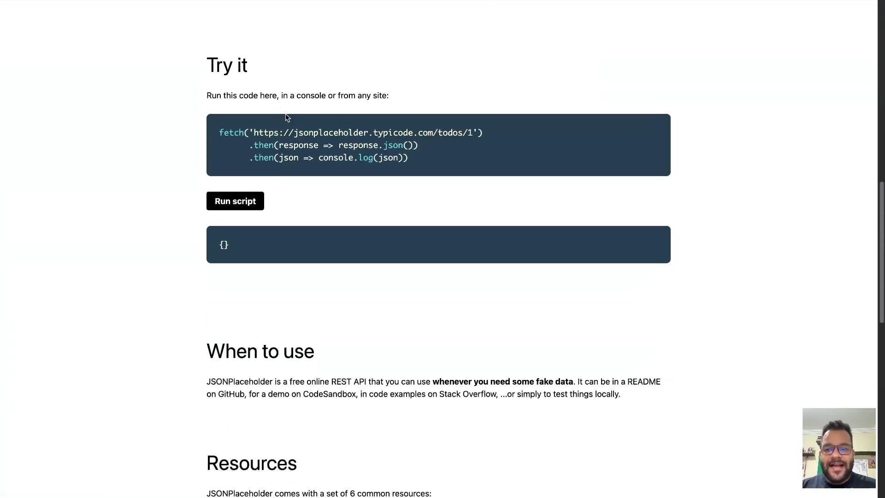
left_click_drag(419, 159, 220, 132)
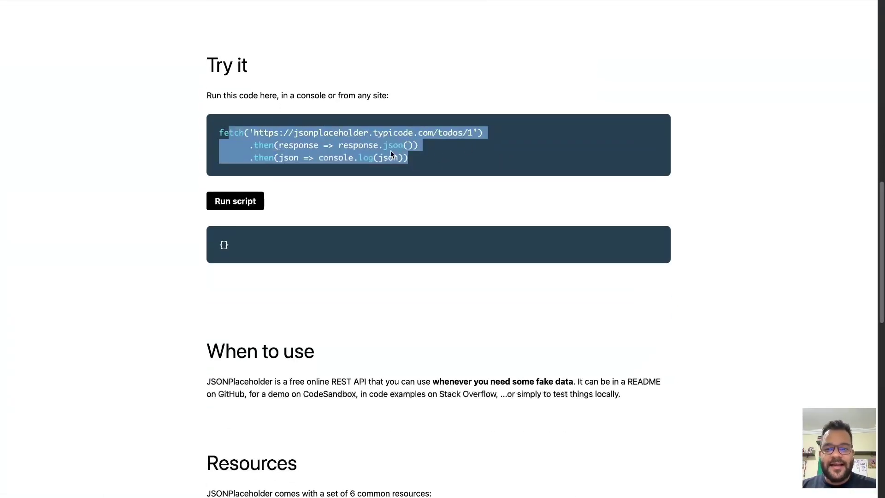
left_click(435, 148)
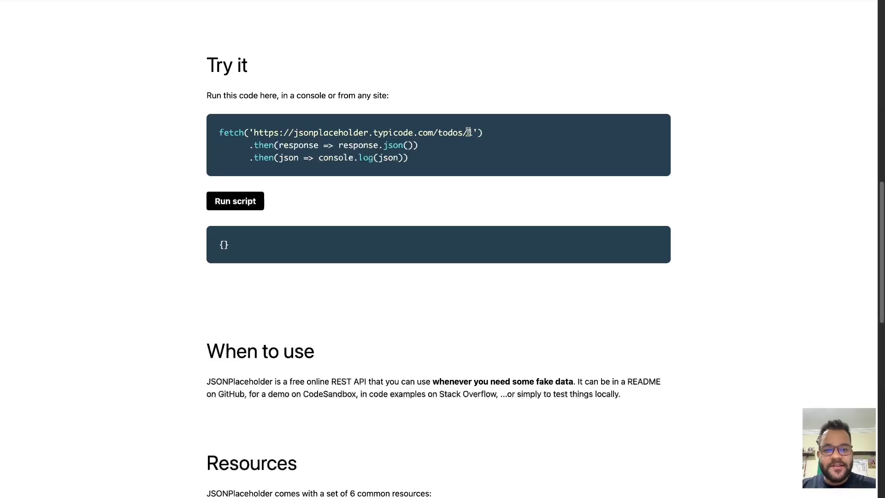
left_click_drag(473, 133, 256, 132)
key("super+c")
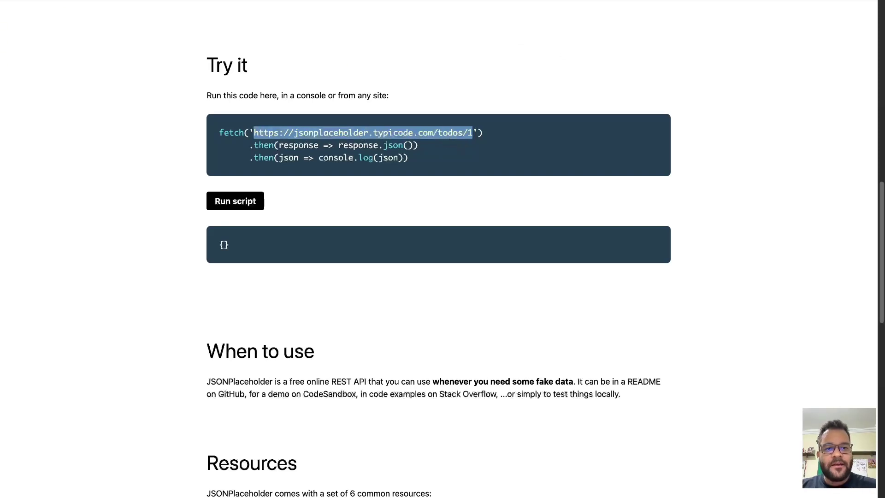
key("super+t")
key("super+v")
key("Return")
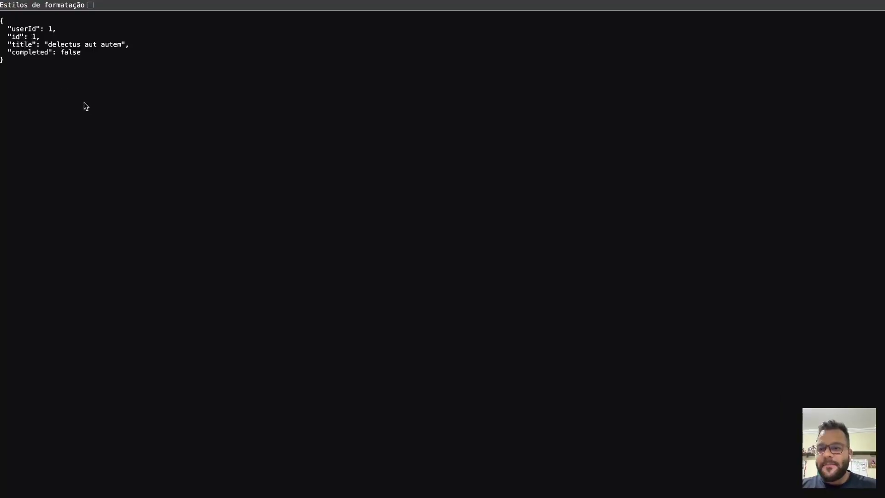
key("super+a")
Enlarge the JSON text, load the full /todos list, and move to the Loterias API tab.
left_click(144, 97)
key("super+plus")
key("super+plus")
key("super+plus")
key("super+plus")
key("super+plus")
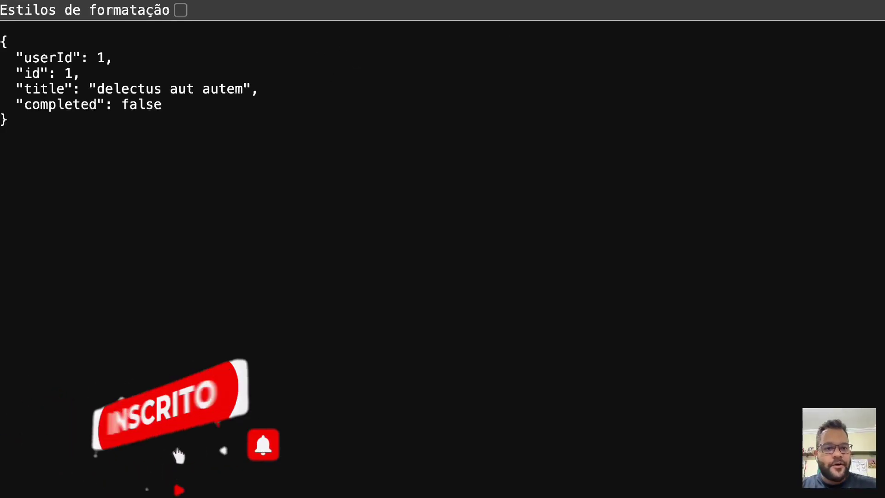
mouse_move(852, 1)
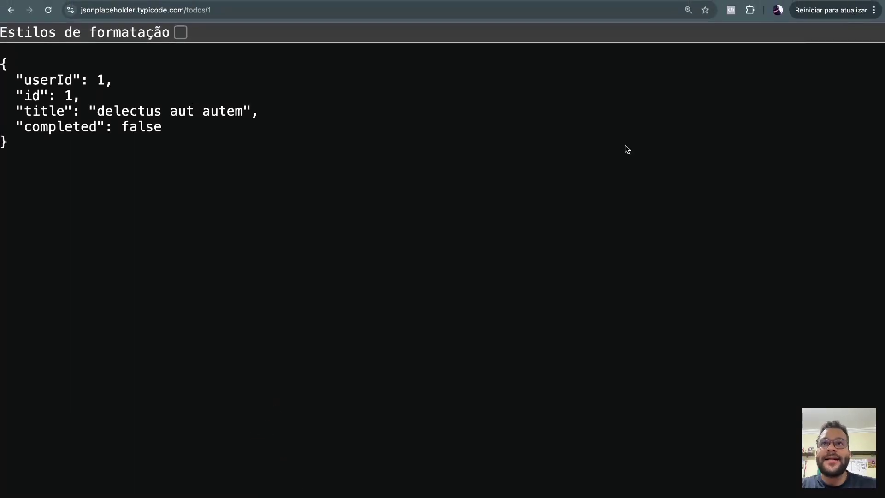
left_click(235, 9)
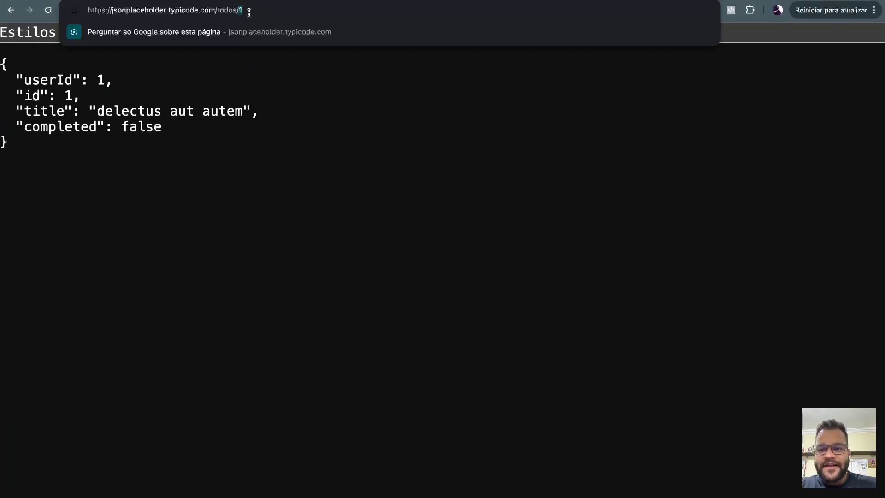
key("BackSpace")
key("BackSpace")
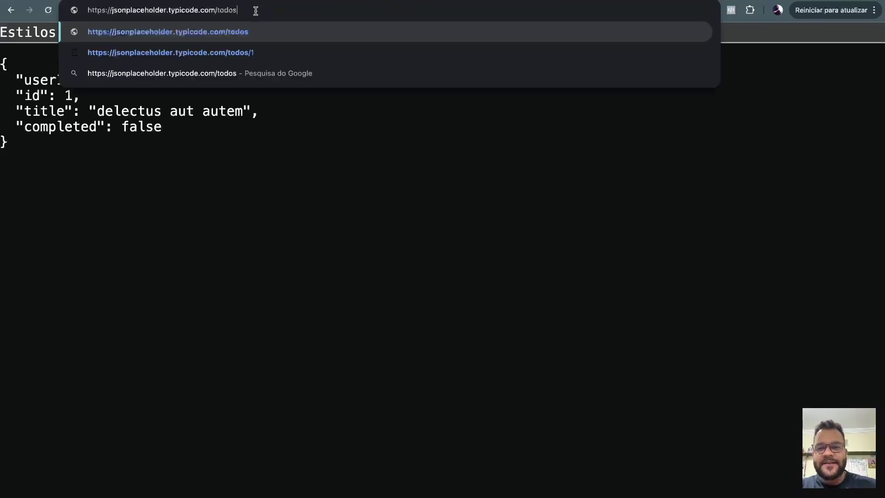
key("Return")
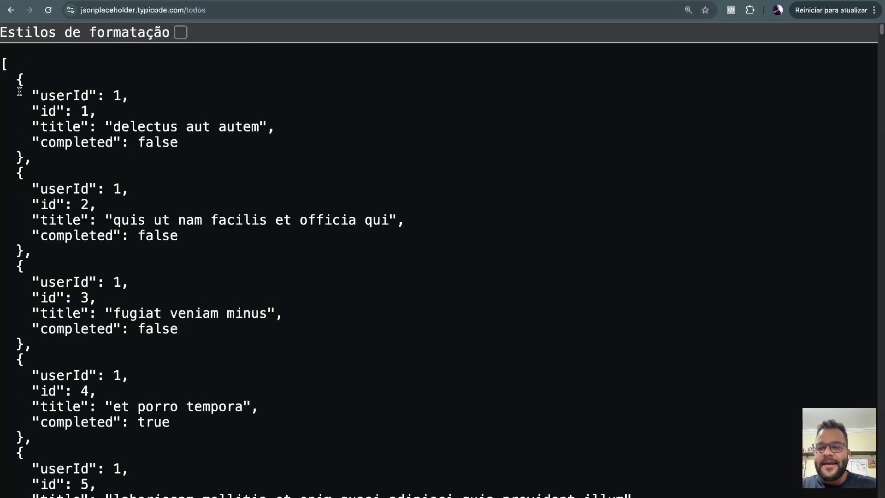
left_click_drag(4, 66, 158, 291)
left_click(255, 307)
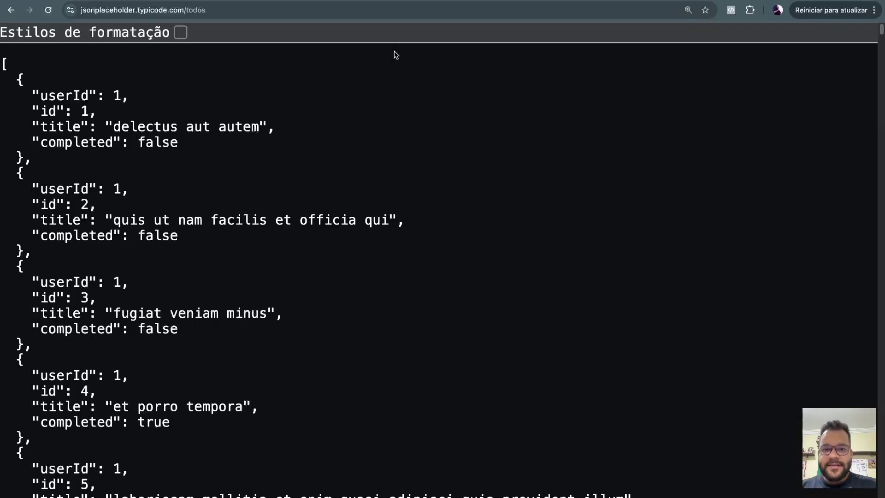
key("ctrl+Tab")
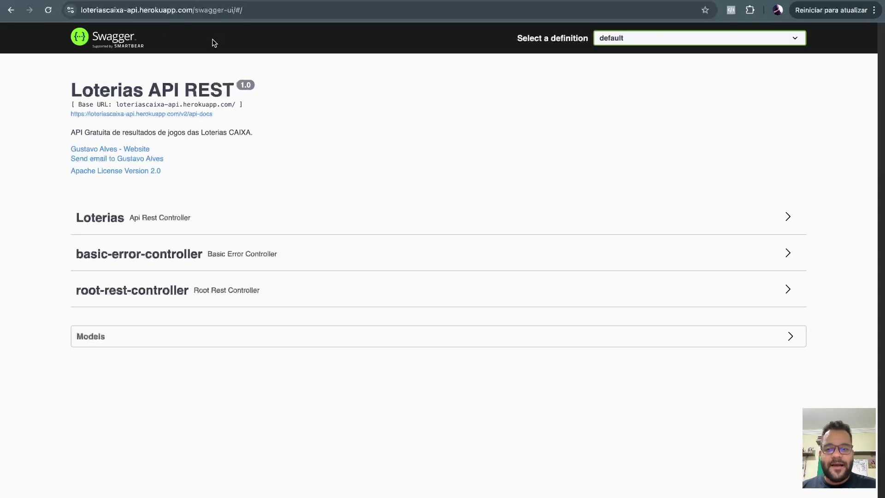
Browse the Loterias Swagger endpoints and the /api list of lottery names.
left_click(219, 215)
scroll(300, 192, "down", 5)
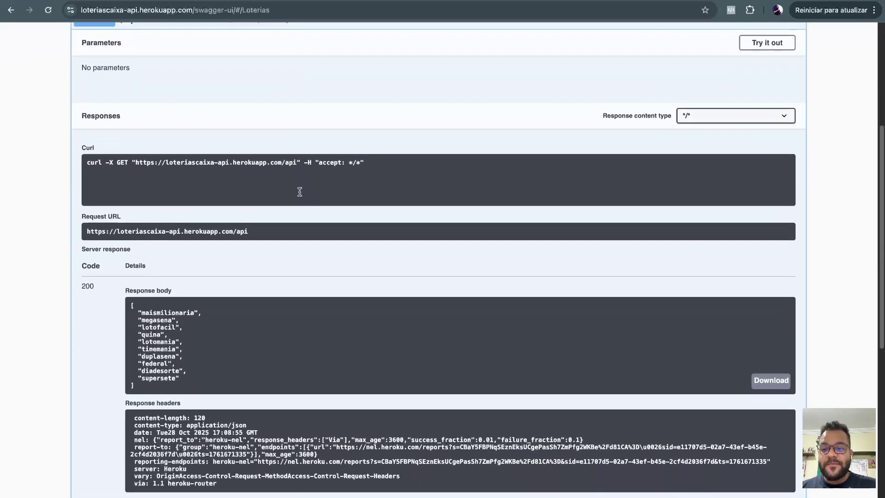
scroll(470, 173, "up", 3)
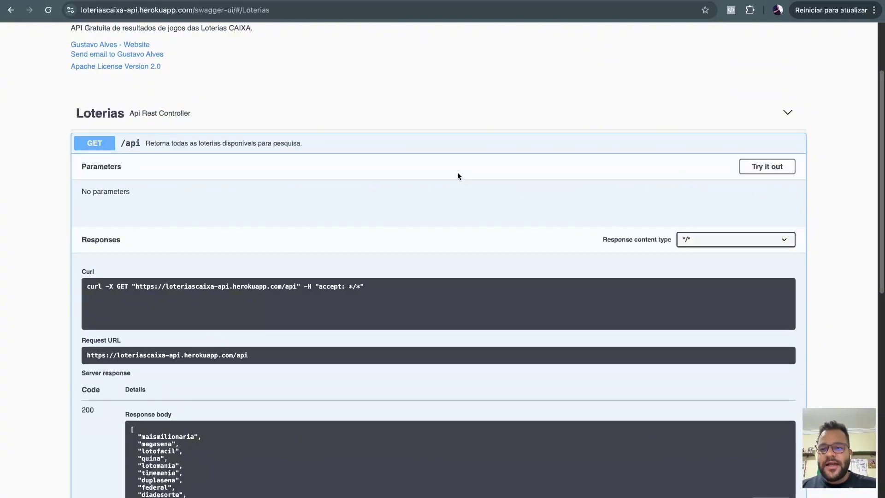
left_click(196, 142)
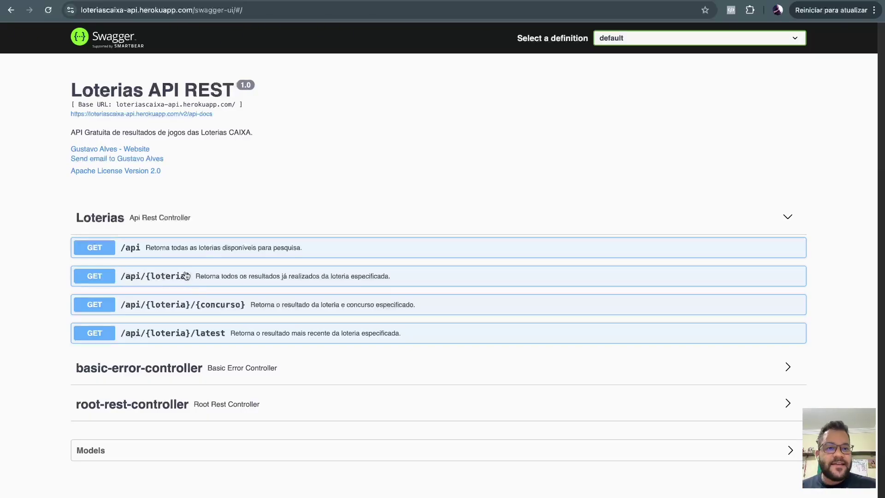
key("ctrl+Tab")
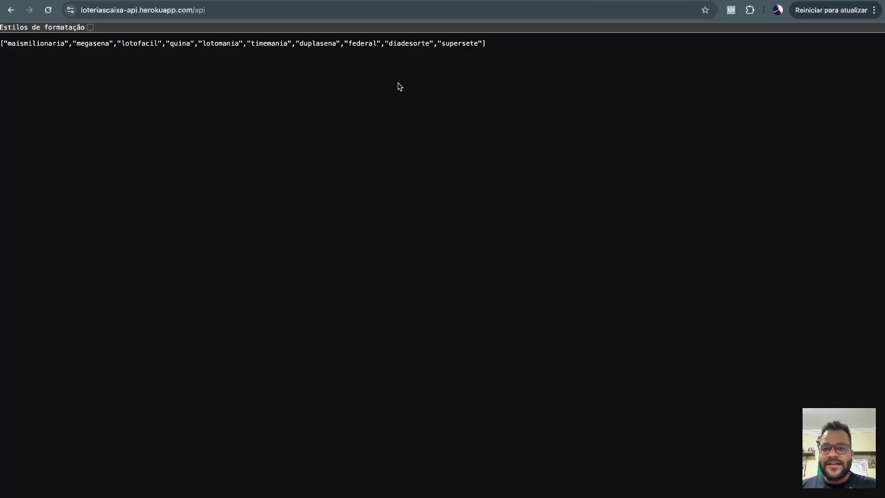
left_click_drag(16, 43, 182, 44)
left_click(214, 60)
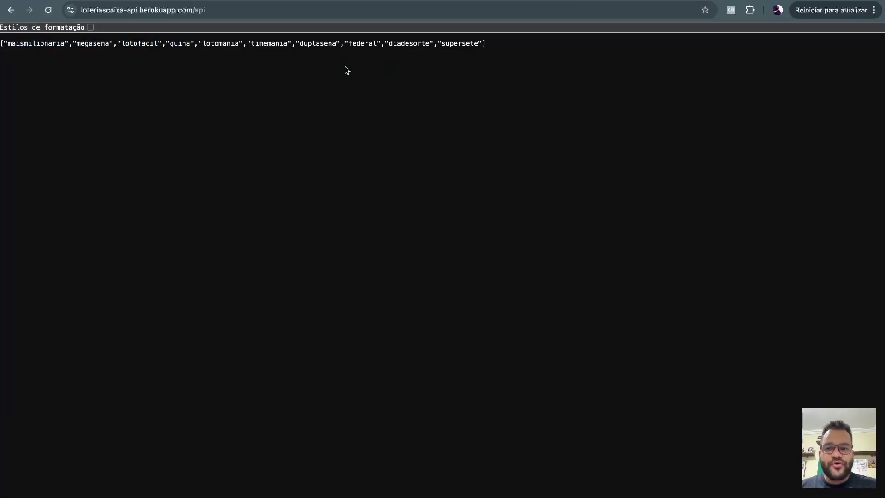
key("super+bracketleft")
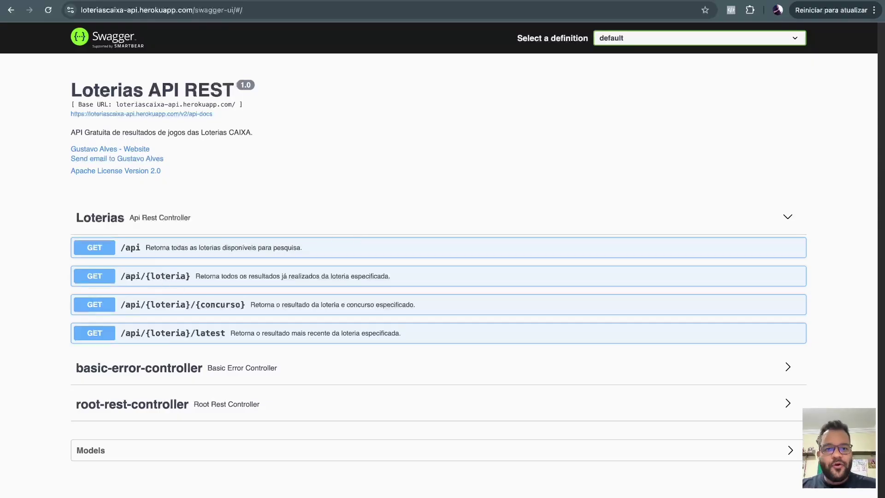
key("super+bracketright")
Load the megasena results by appending /megasena to the /api address.
double_click(94, 43)
key("super+c")
left_click(261, 8)
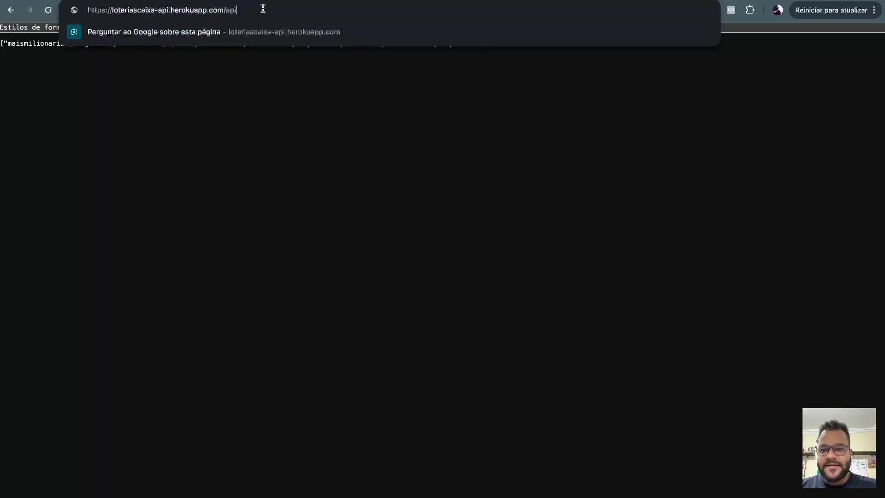
type("/")
key("super+v")
key("Return")
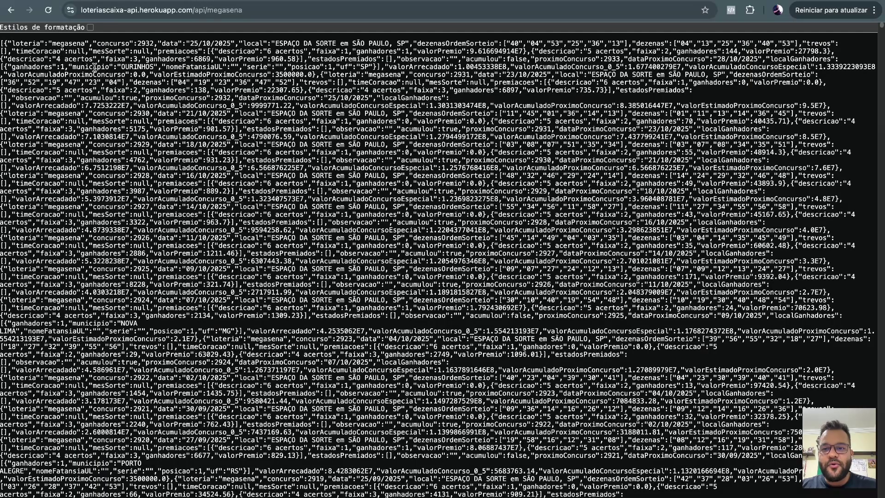
key("super+bracketleft")
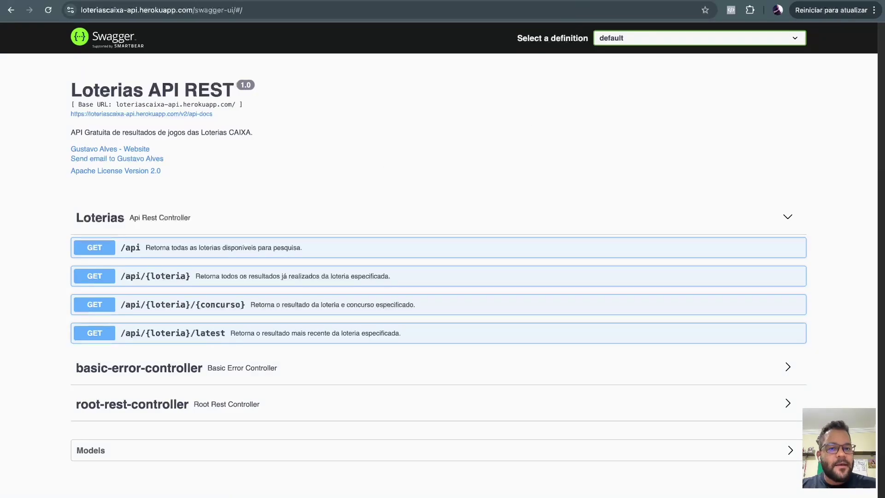
key("super+bracketright")
left_click(307, 10)
left_click(331, 11)
type("/latest")
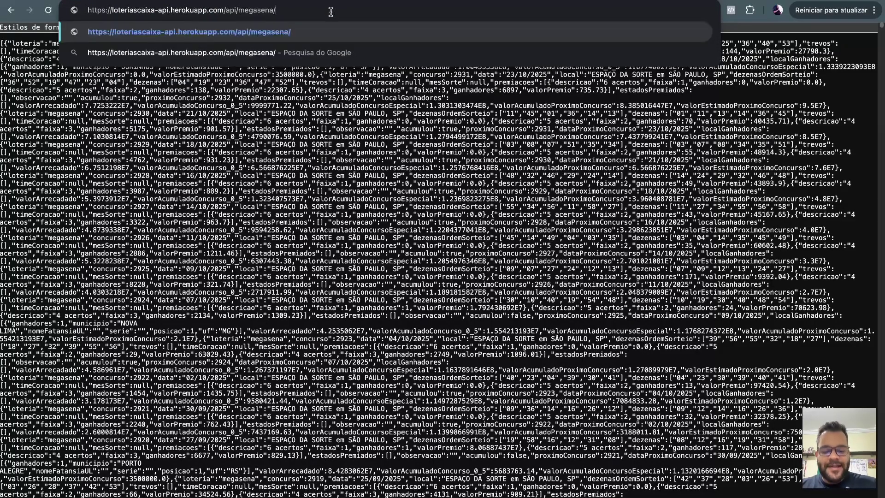
key("Return")
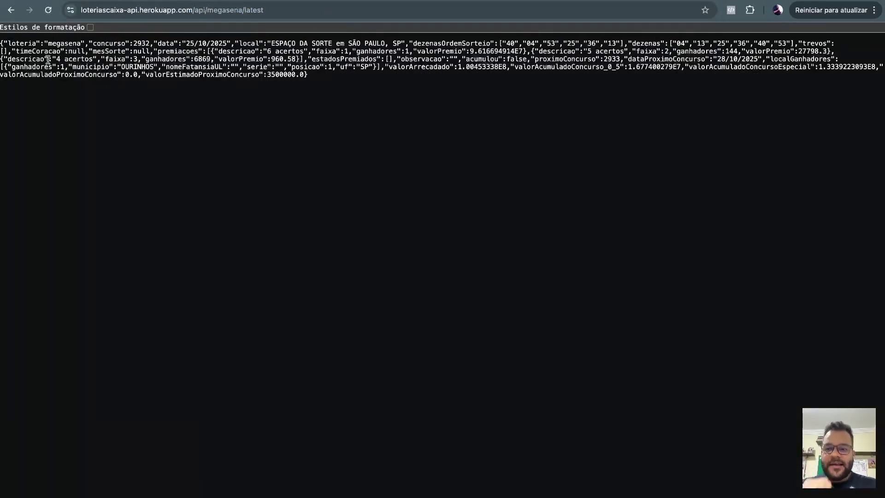
left_click(90, 27)
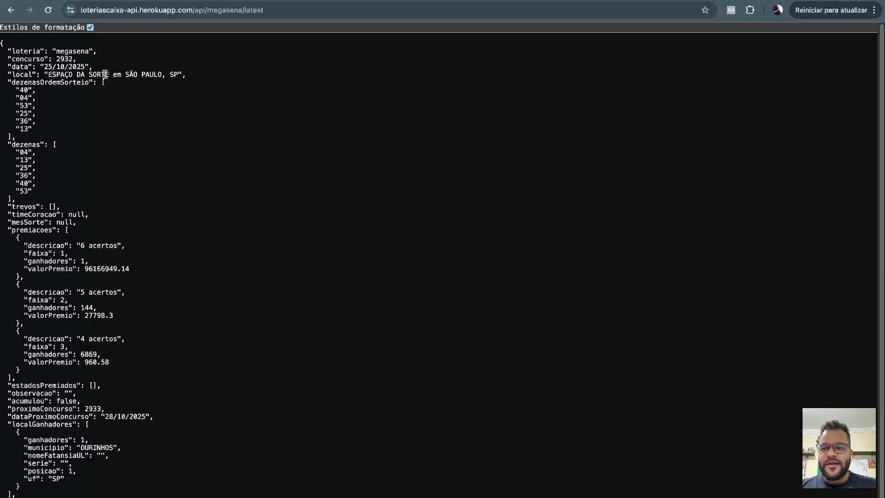
double_click(65, 59)
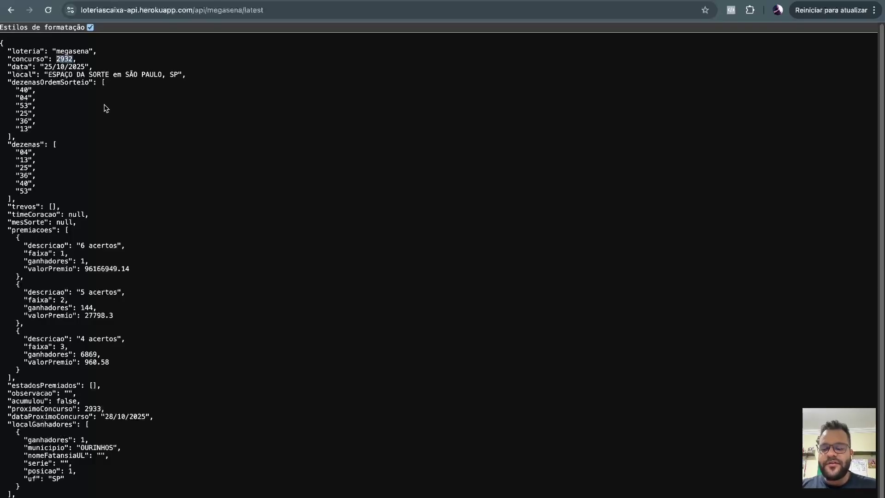
double_click(81, 51)
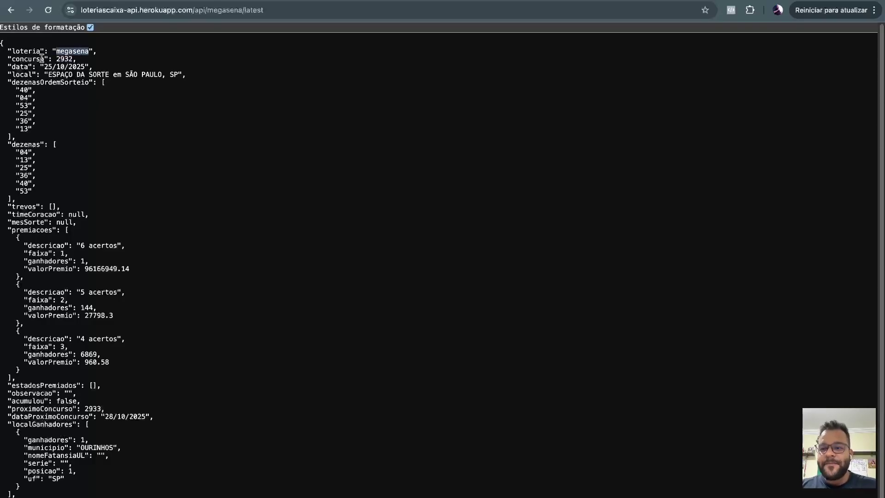
left_click_drag(42, 58, 85, 146)
left_click(85, 146)
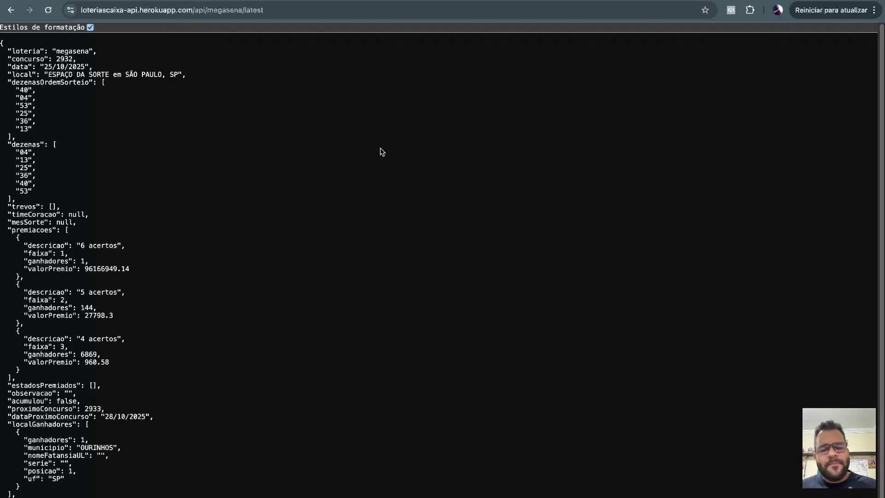
Back in n8n, search 'http' from the trigger's connector and add an HTTP Request node.
key("ctrl+Tab")
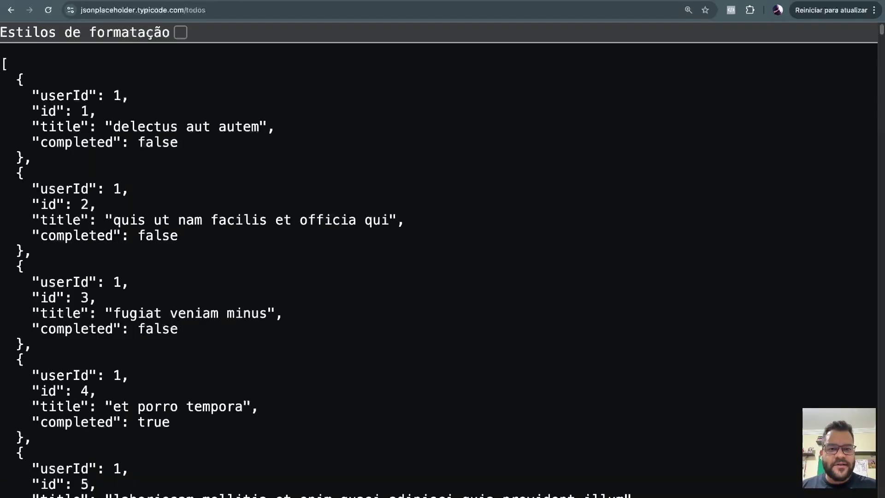
key("ctrl+Tab")
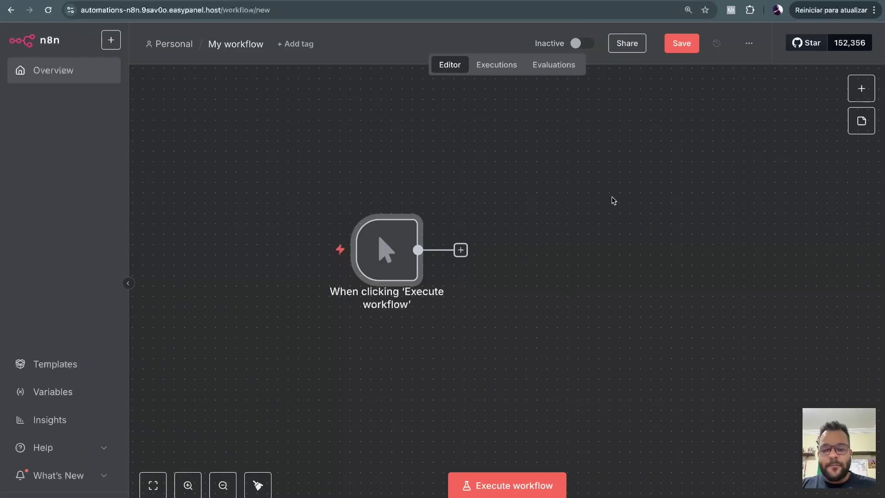
scroll(609, 198, "down", 2)
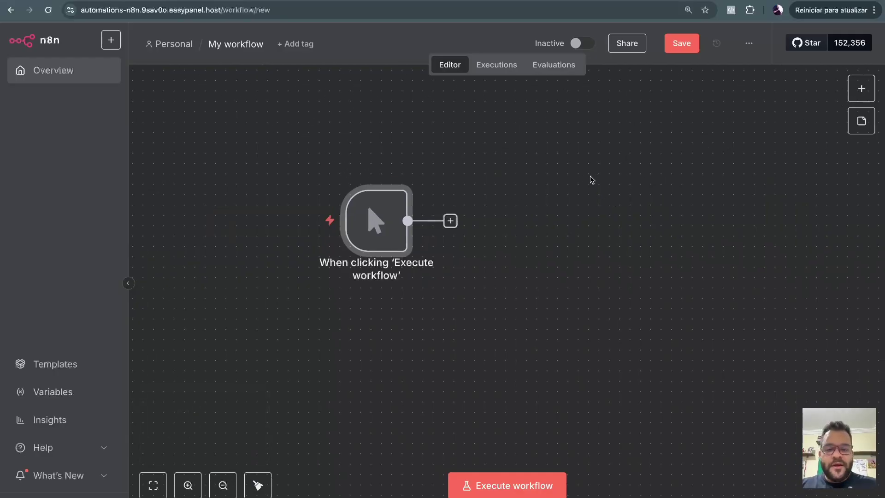
scroll(595, 189, "right", 2)
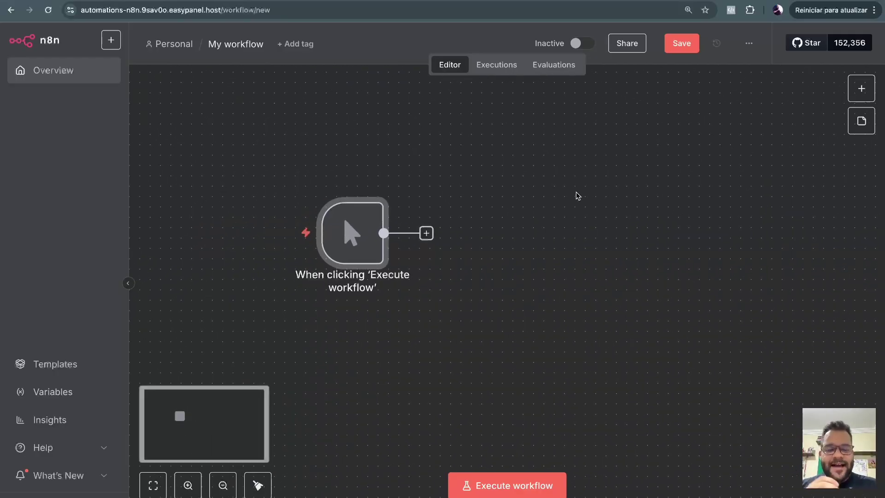
left_click(426, 234)
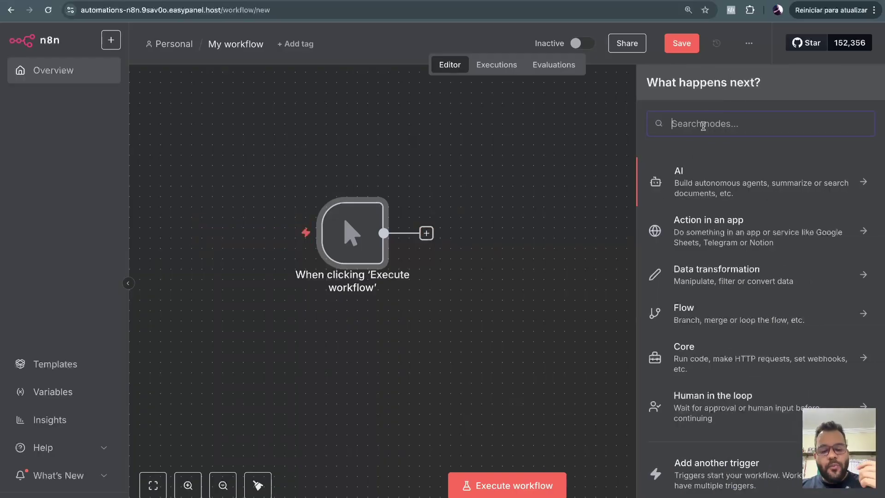
type("http")
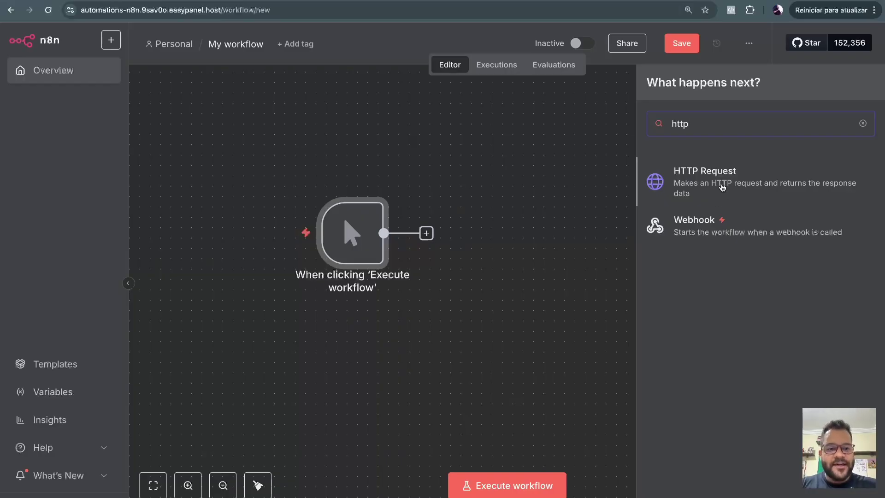
right_click(718, 190)
left_click(693, 291)
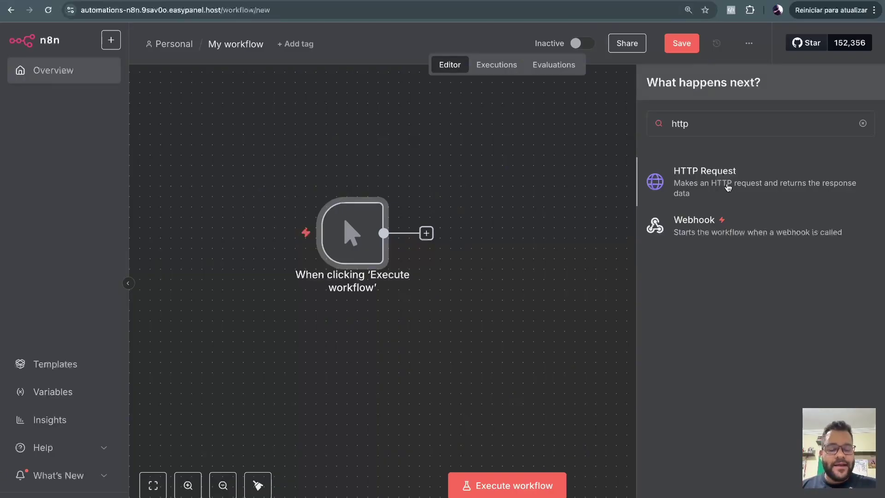
left_click(728, 185)
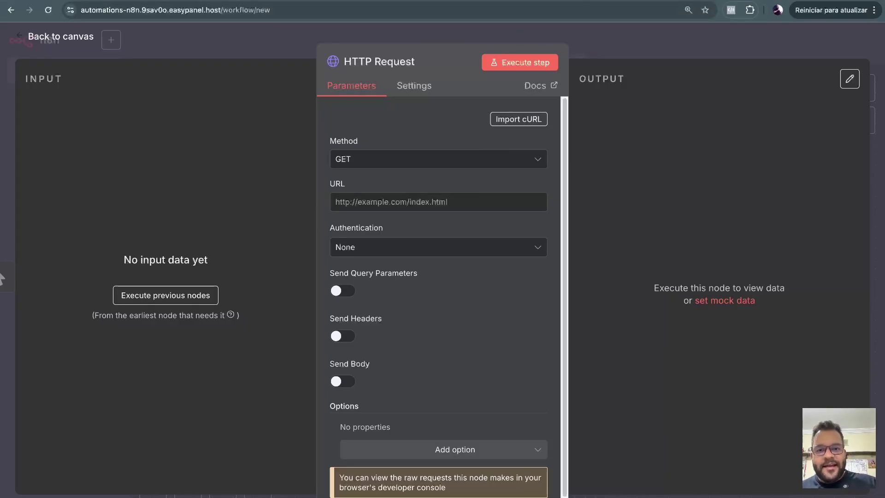
Check the latest megasena draw, then open the HTTP Request node's Method list, currently GET.
key("ctrl+Tab")
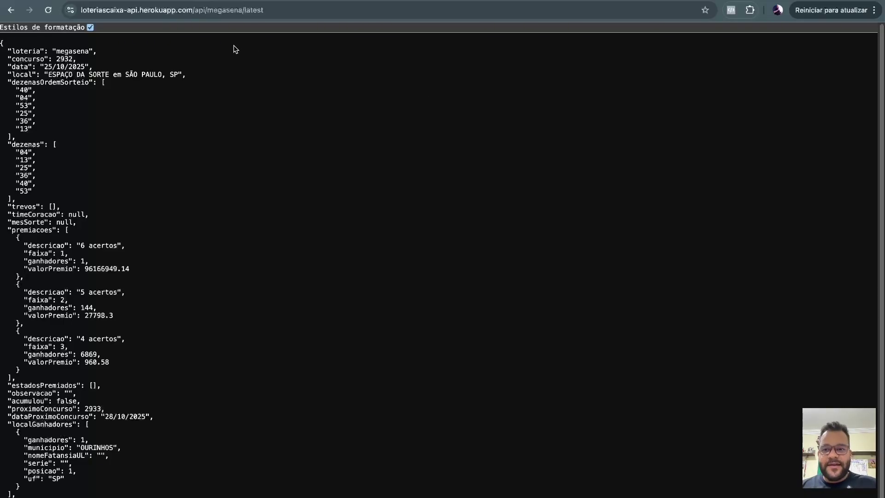
key("ctrl+Tab")
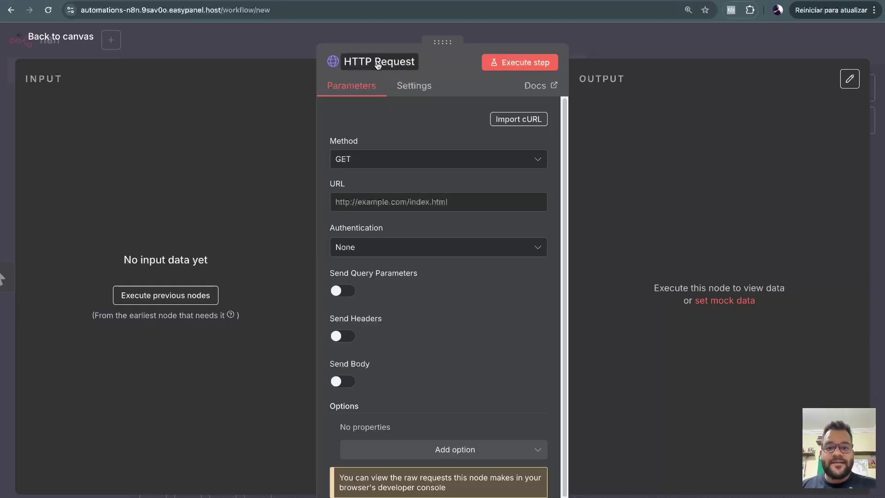
scroll(429, 138, "down", 1)
scroll(443, 171, "up", 1)
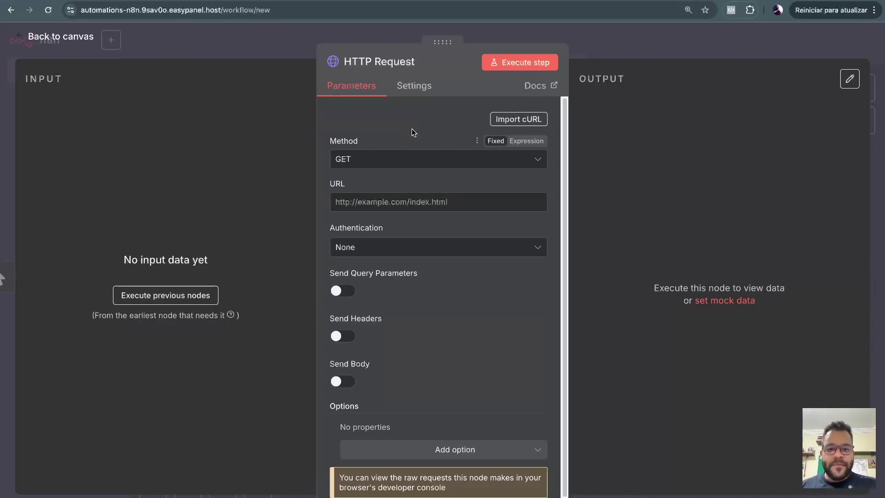
left_click(392, 161)
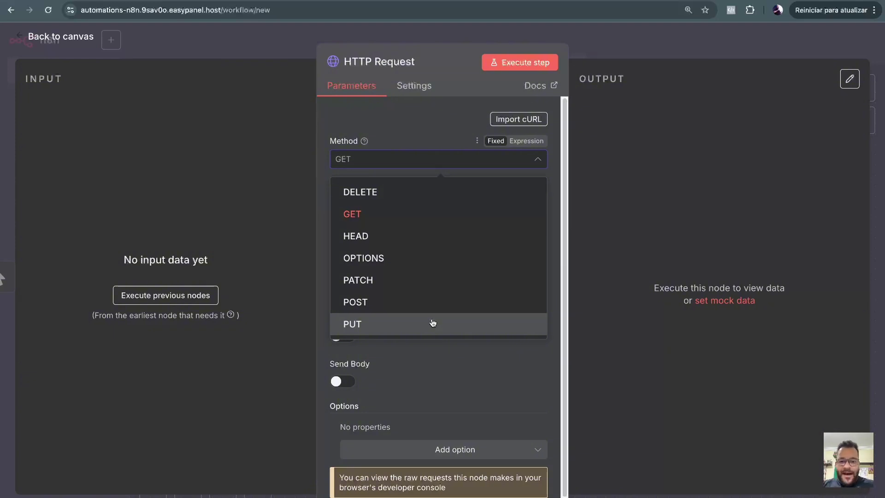
left_click(359, 216)
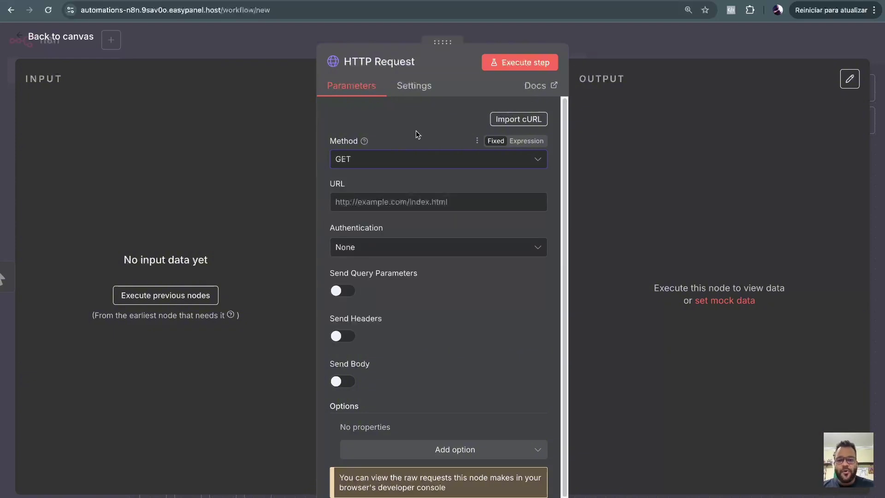
key("ctrl+Tab")
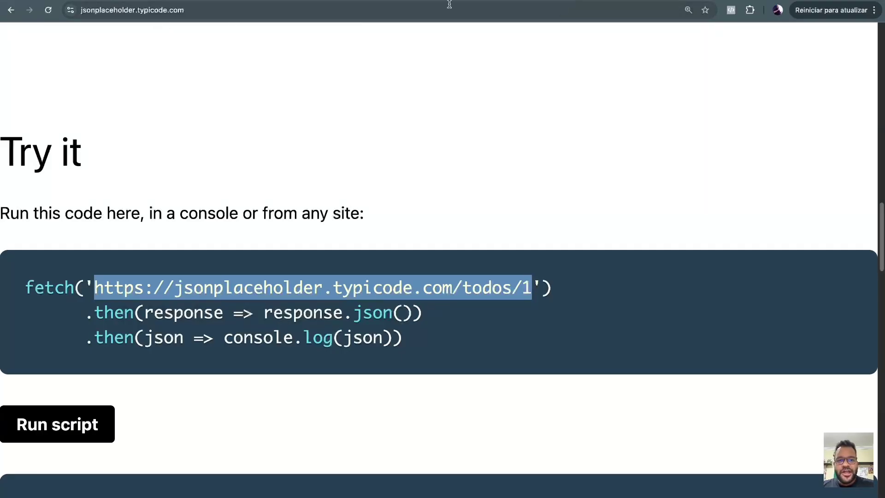
key("ctrl+Tab")
left_click(208, 10)
key("ctrl+c")
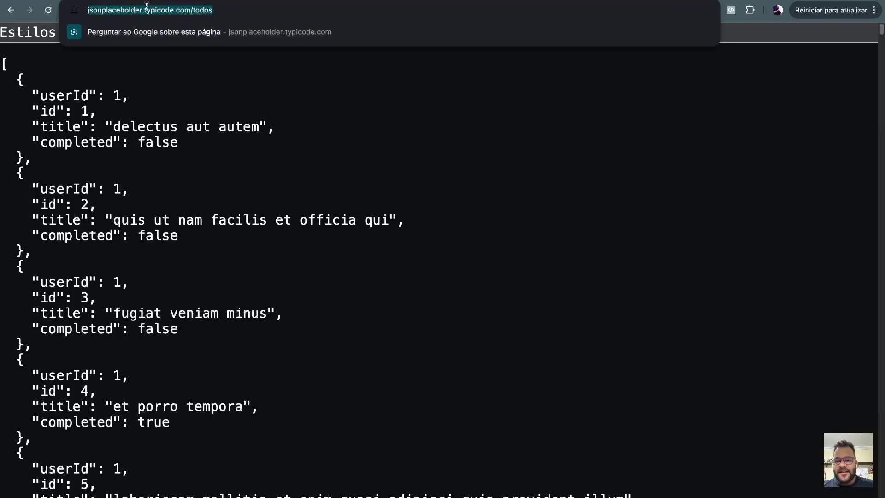
left_click(169, 79)
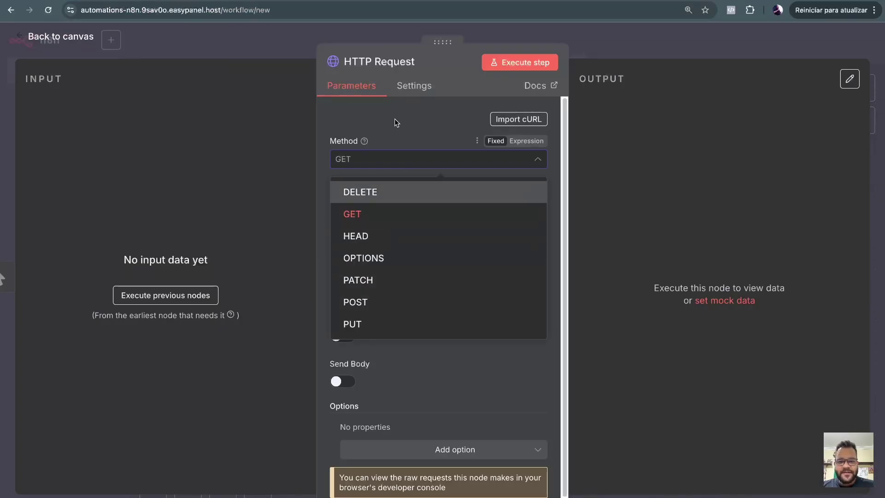
left_click(395, 118)
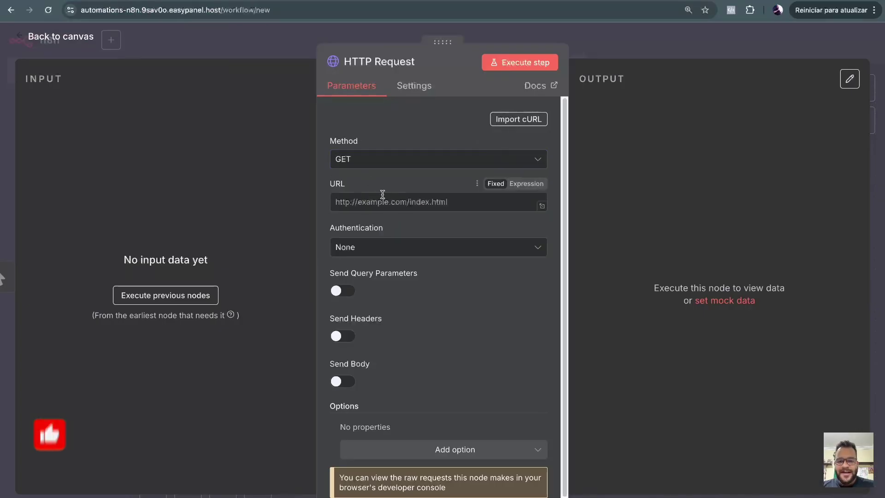
left_click(383, 200)
key("ctrl+v")
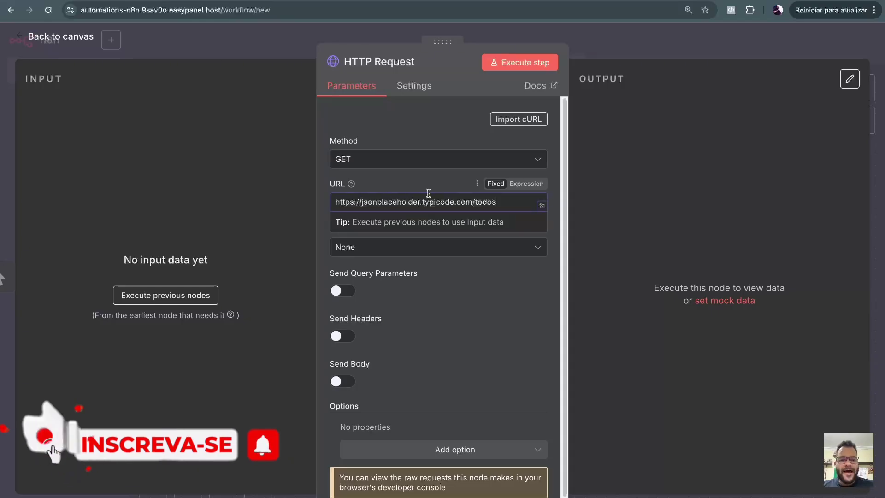
left_click(326, 203)
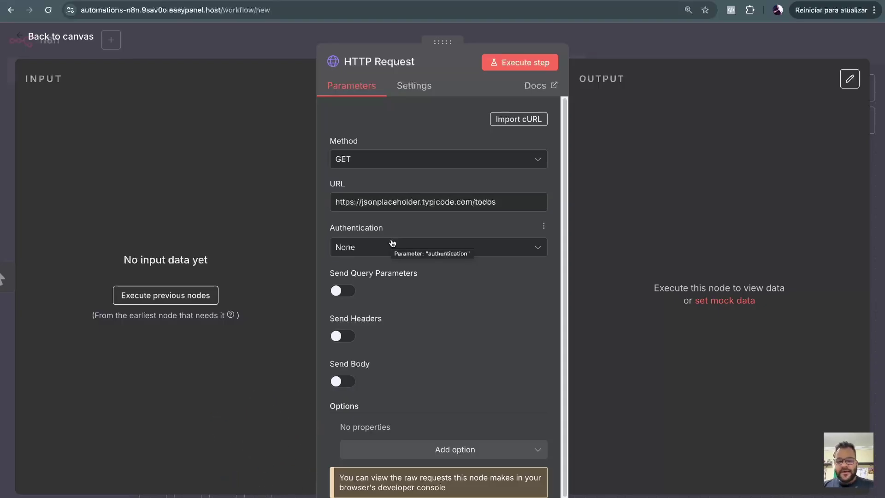
left_click(386, 251)
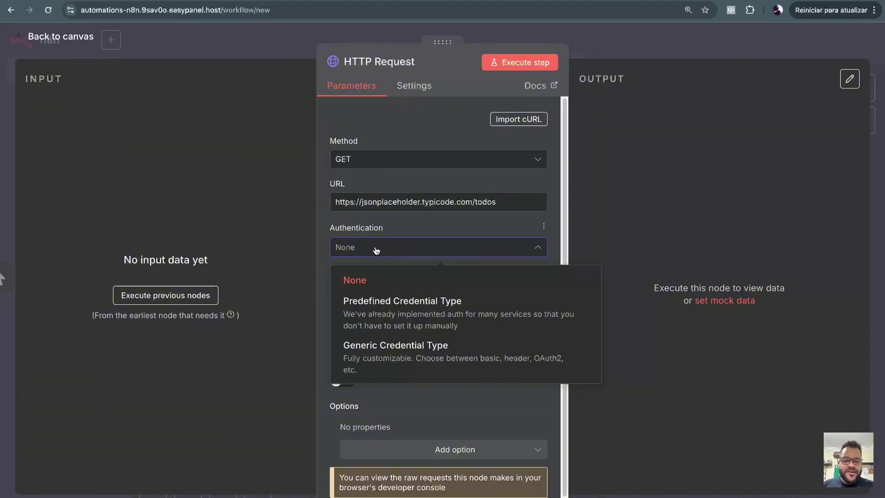
Leave authentication at None and Send Headers off, then execute the GET request, returning 200 items.
left_click(385, 251)
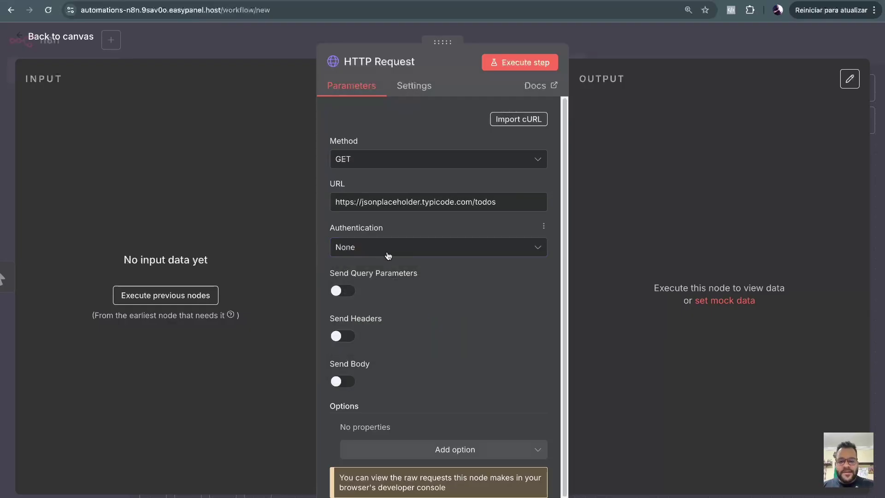
scroll(402, 247, "down", 1)
scroll(387, 237, "up", 1)
scroll(393, 251, "down", 1)
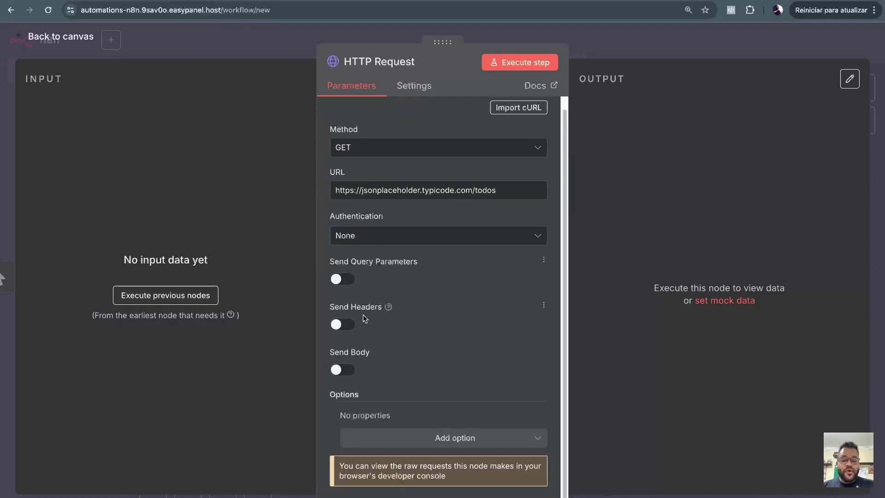
left_click_drag(328, 308, 378, 309)
left_click(379, 309)
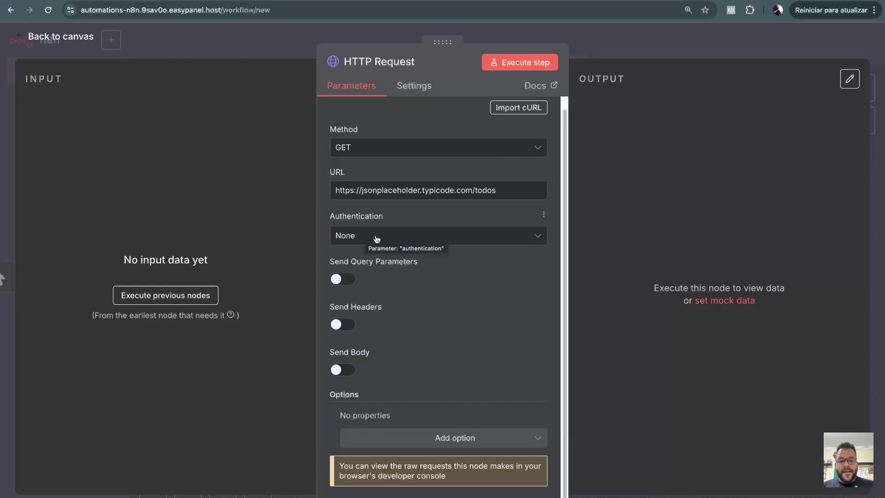
left_click(443, 238)
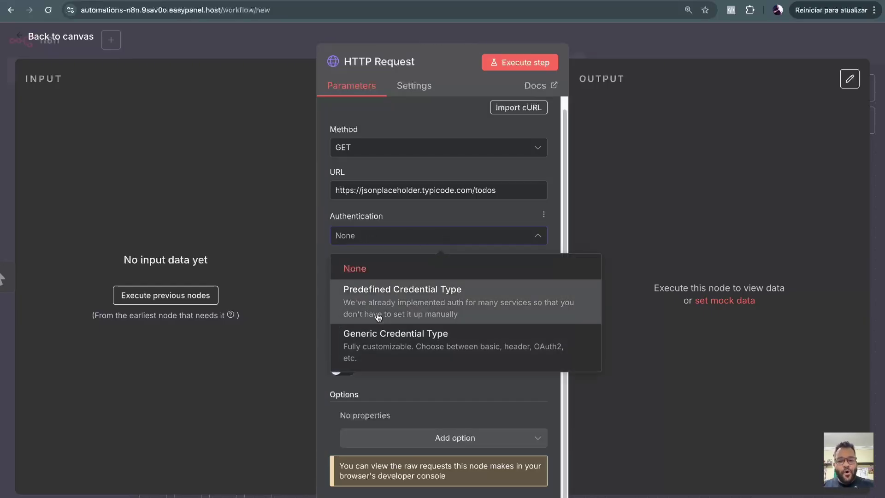
left_click(317, 233)
left_click(343, 324)
scroll(419, 313, "down", 3)
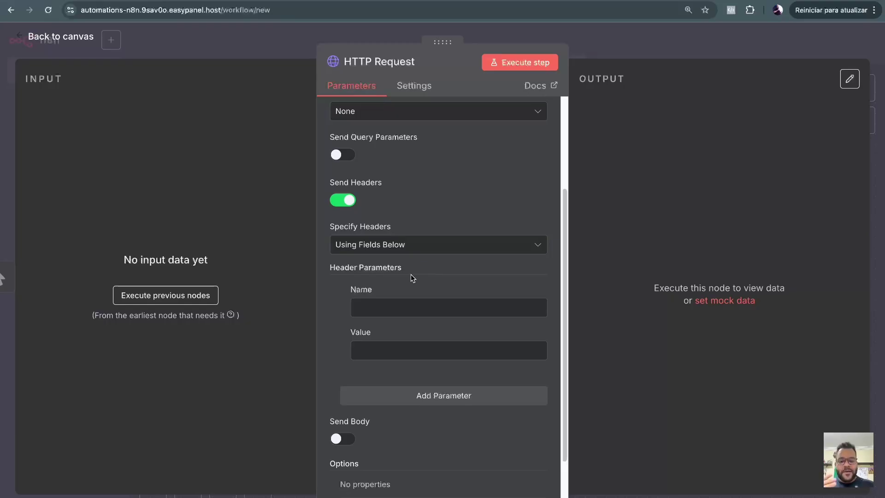
left_click(346, 201)
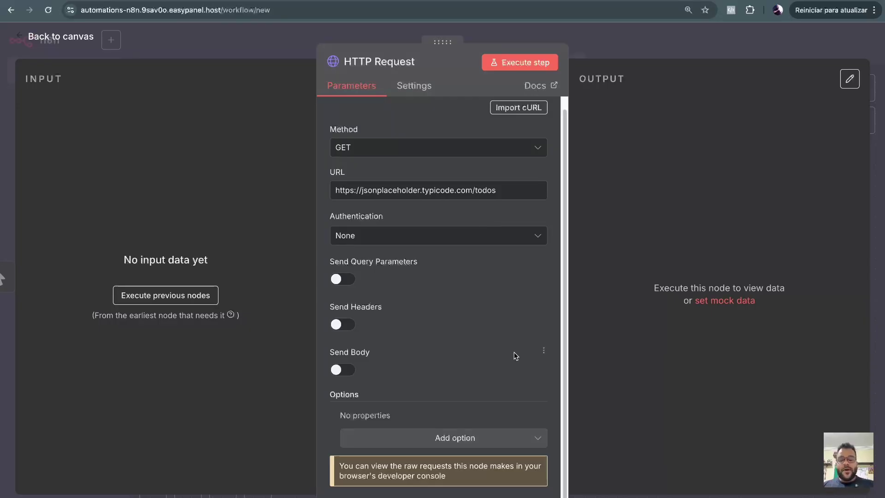
left_click(520, 68)
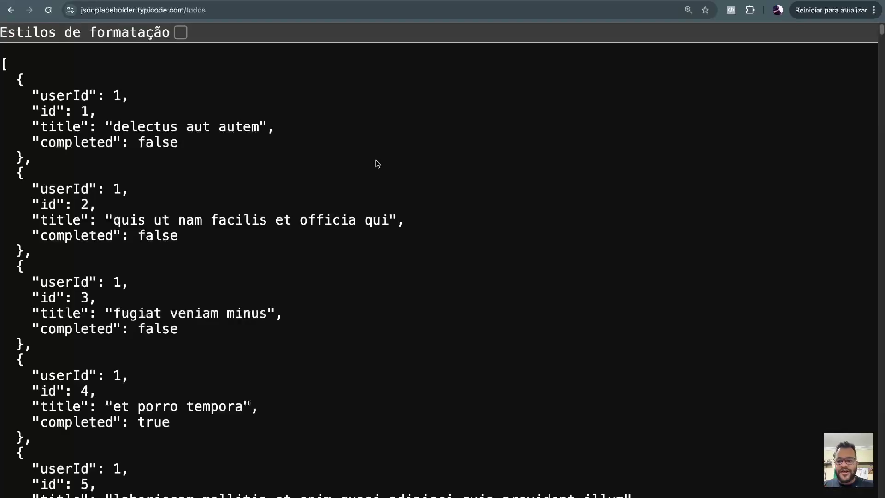
Switch the OUTPUT panel to JSON and compare the 200 todos with the raw todos page.
scroll(401, 166, "down", 15)
scroll(407, 170, "down", 20)
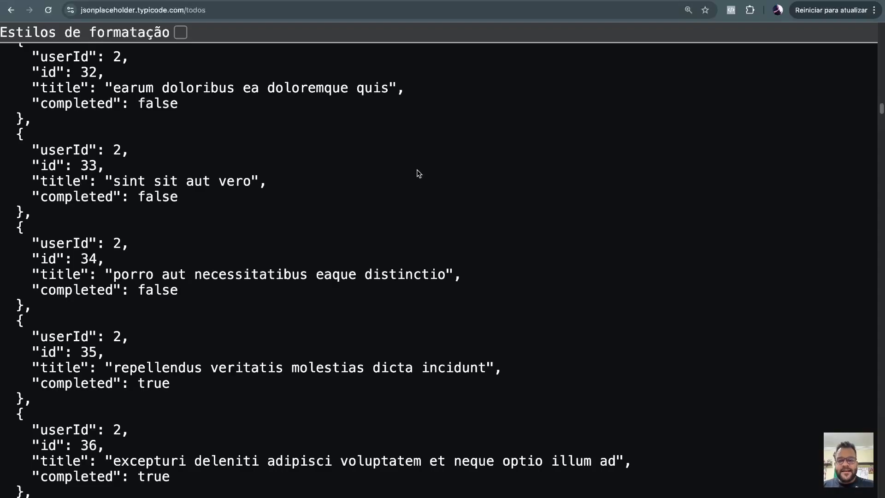
scroll(418, 174, "up", 6)
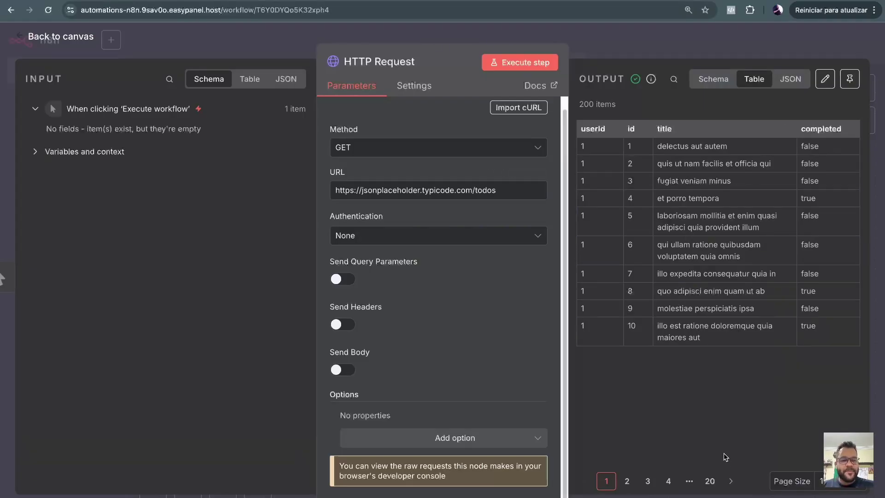
left_click(789, 86)
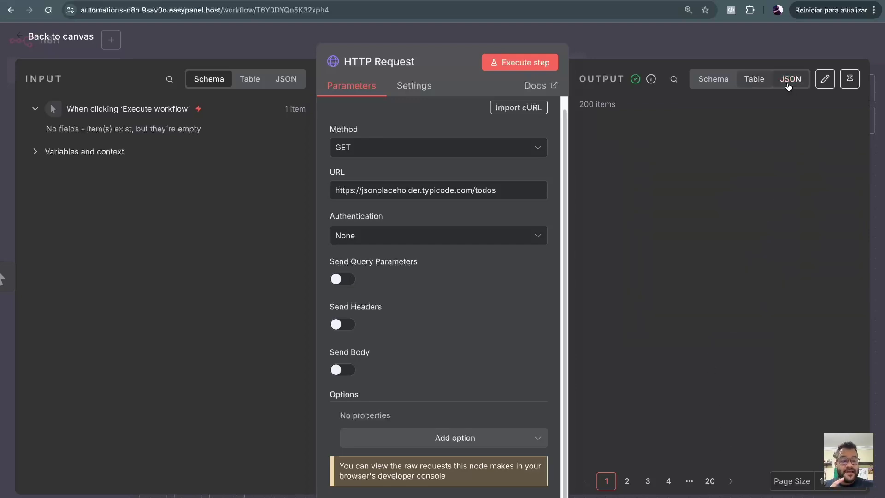
scroll(713, 206, "down", 10)
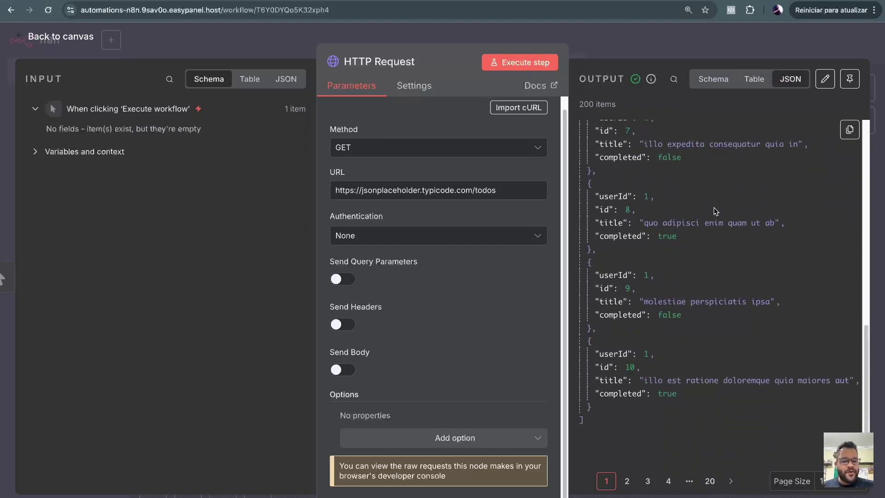
scroll(715, 210, "up", 10)
key("ctrl+Tab")
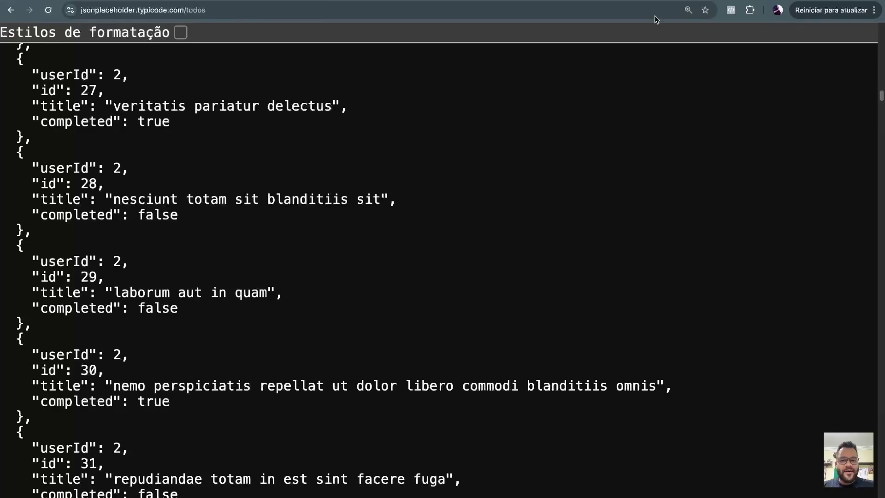
key("ctrl+shift+Tab")
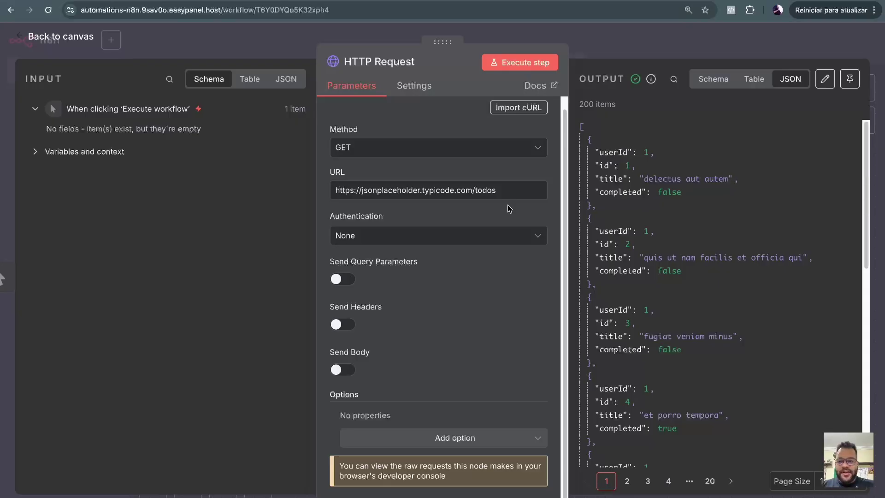
Change the URL to /todos/6 and execute, returning the single todo with id 6.
type("/")
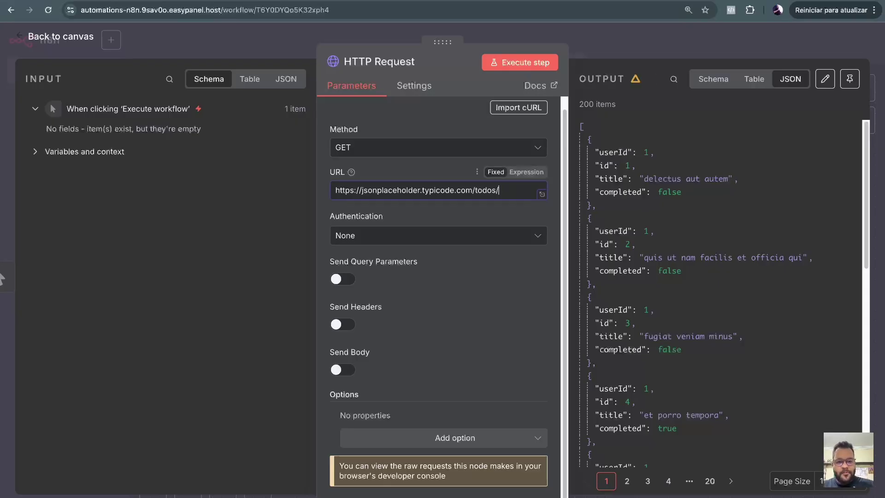
scroll(675, 225, "down", 10)
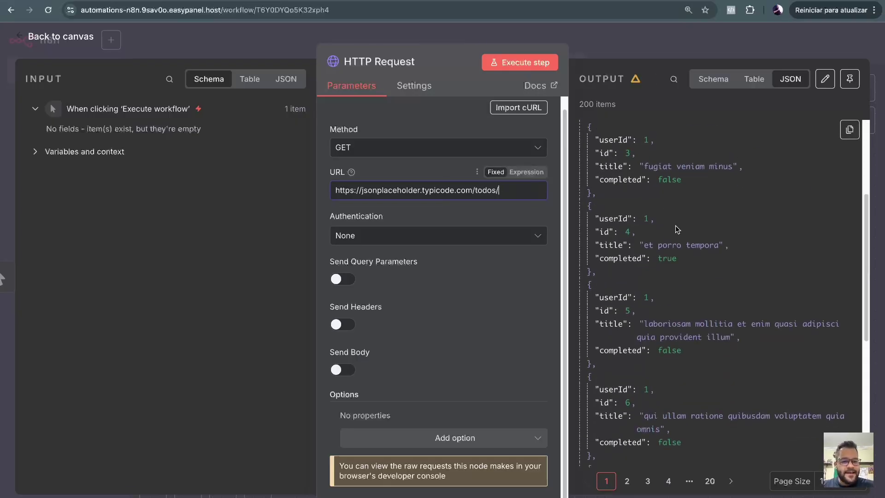
scroll(711, 237, "up", 5)
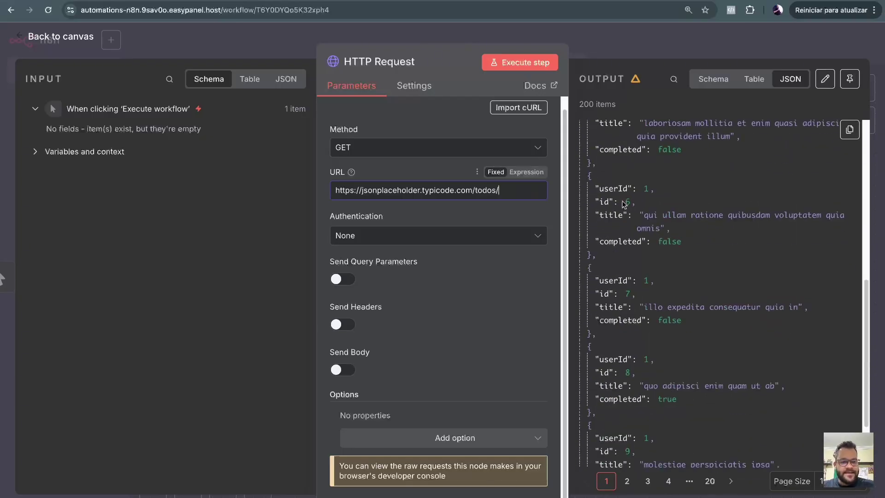
type("6")
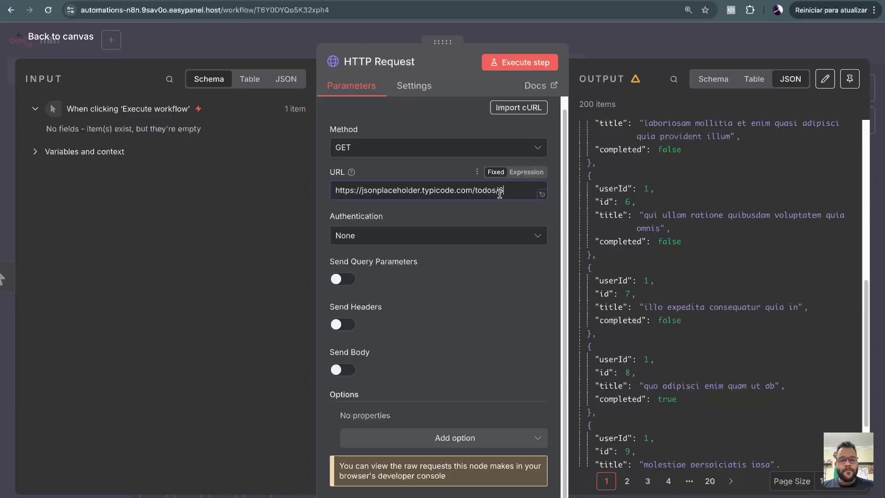
left_click_drag(498, 190, 514, 193)
left_click(501, 192)
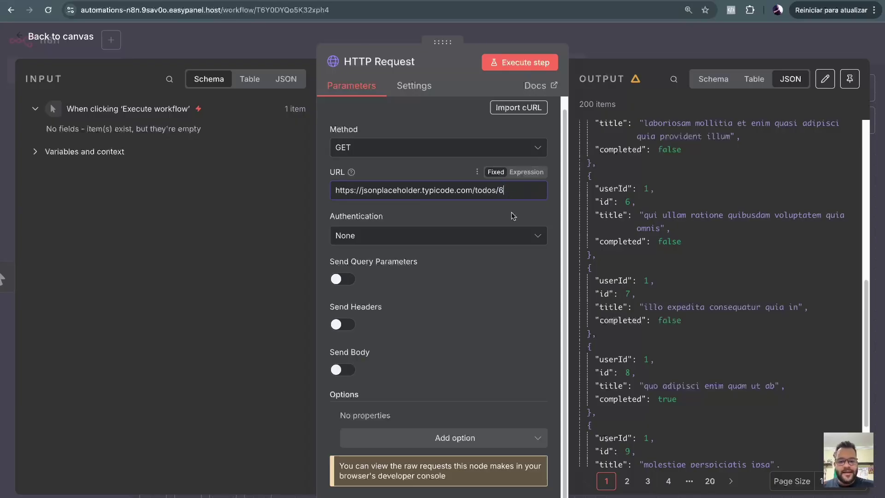
left_click(510, 67)
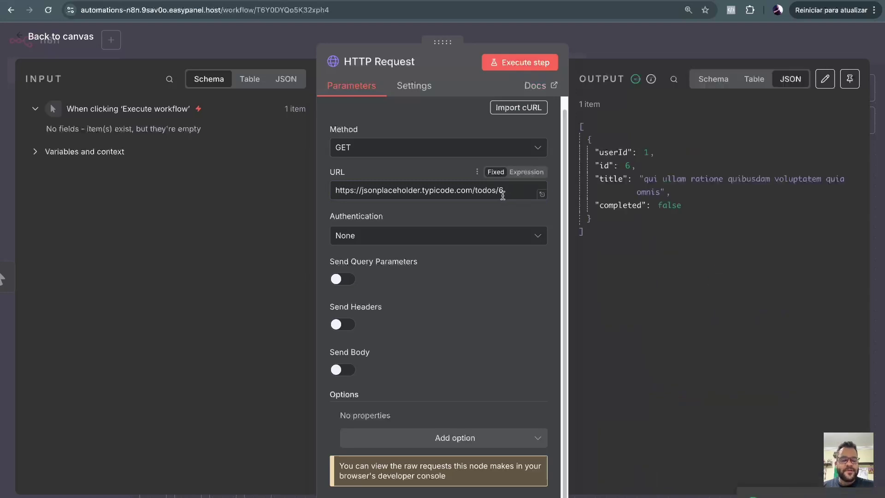
left_click_drag(599, 245, 588, 143)
left_click(625, 229)
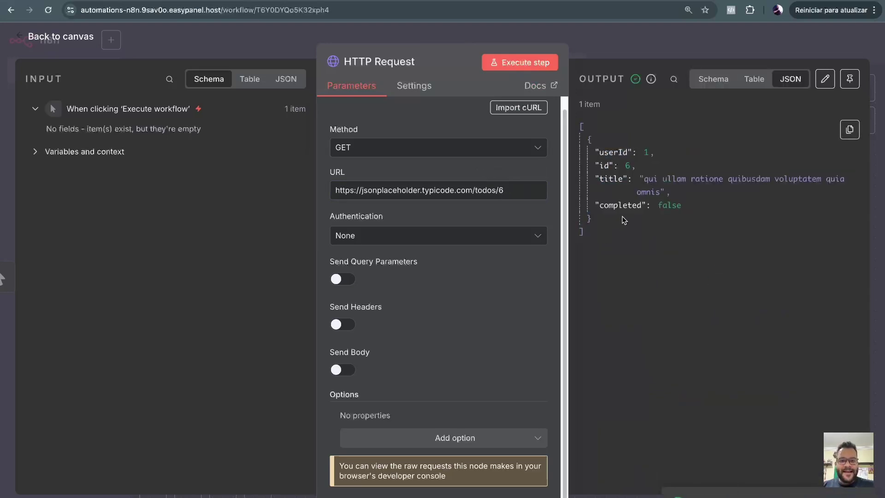
Rename the node JsonPlaceholder and disconnect it from the manual trigger.
left_click(381, 63)
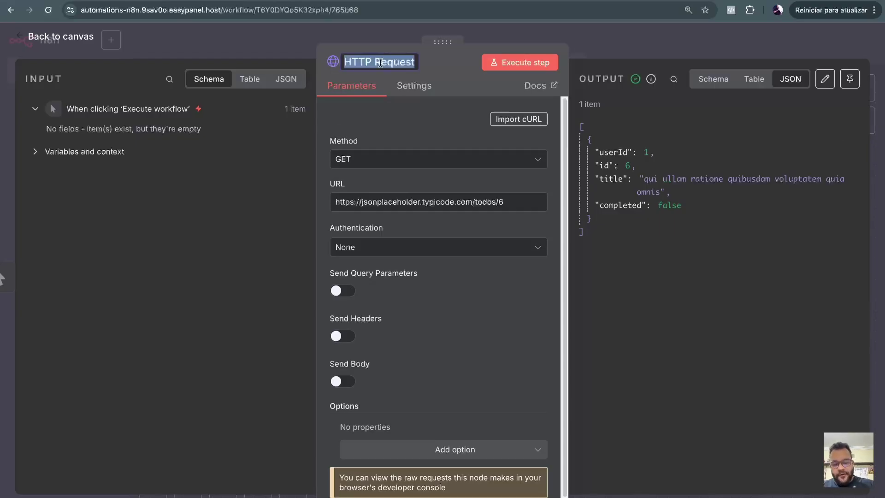
type("JsonPlacehol")
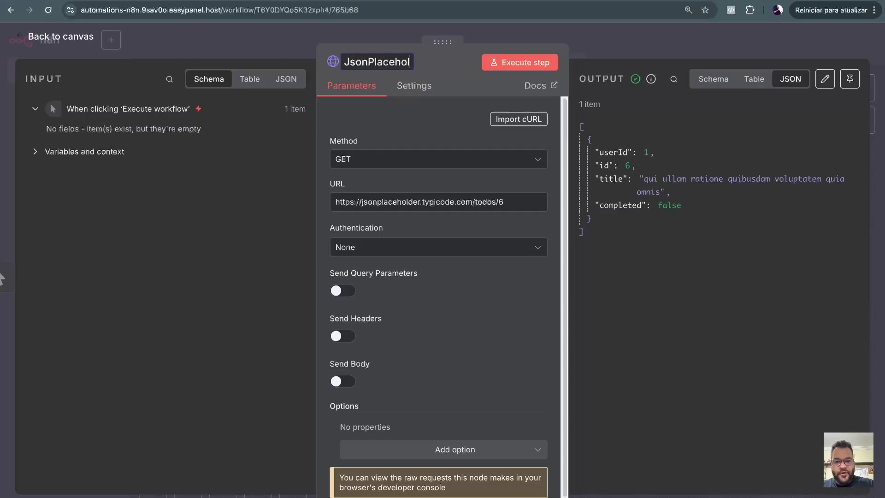
type("der")
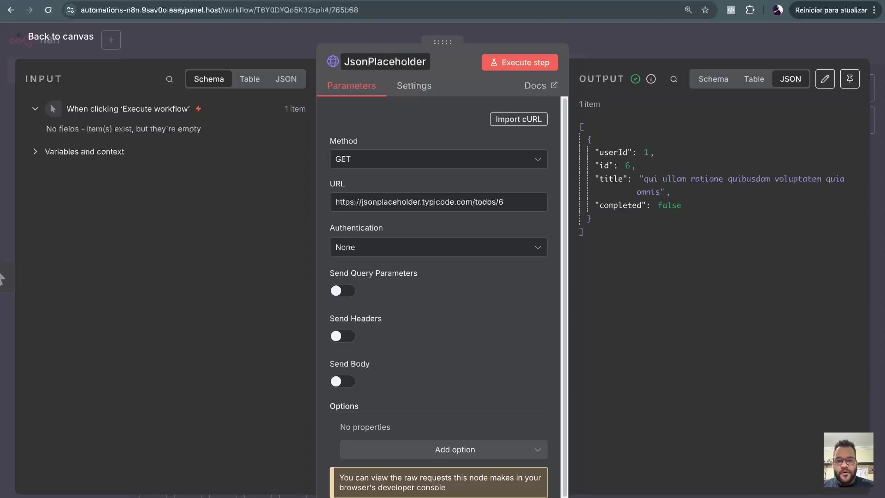
left_click(241, 52)
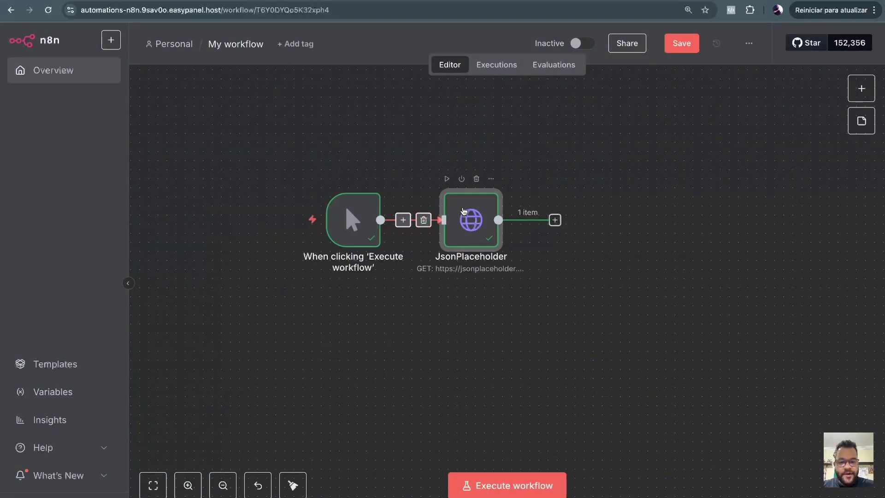
left_click_drag(471, 217, 507, 153)
left_click(433, 187)
left_click_drag(353, 220, 335, 238)
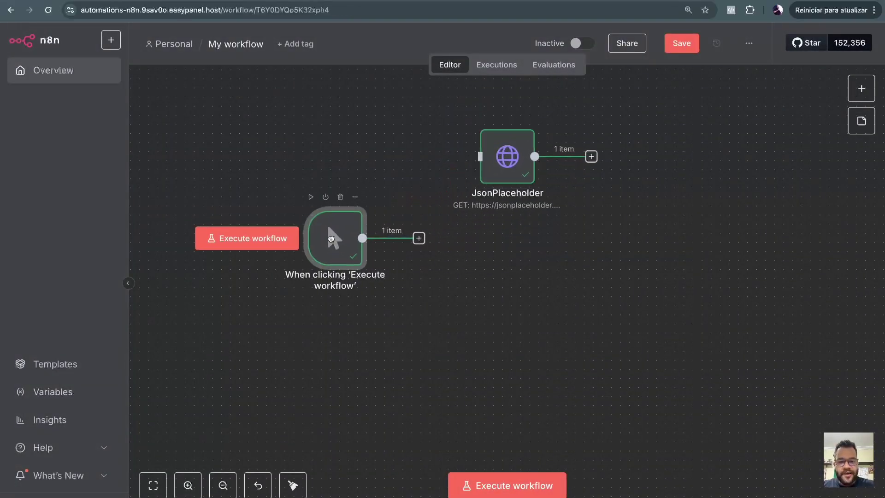
left_click(419, 237)
type("http")
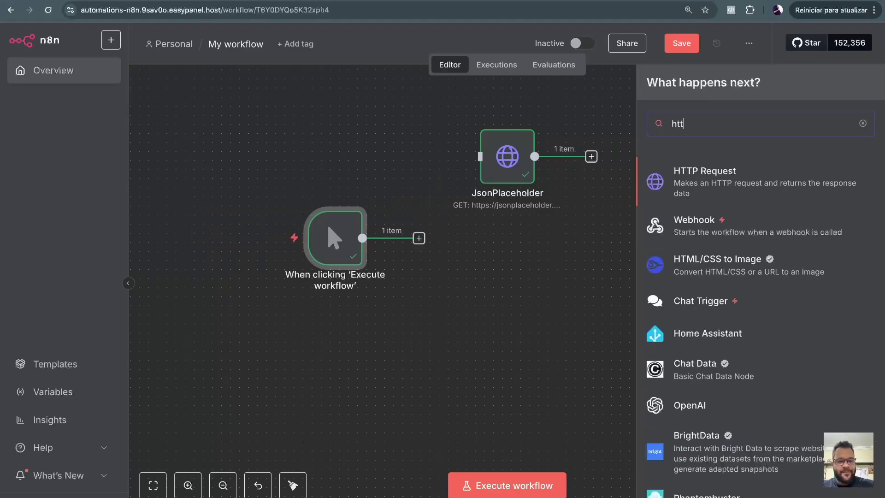
left_click(744, 197)
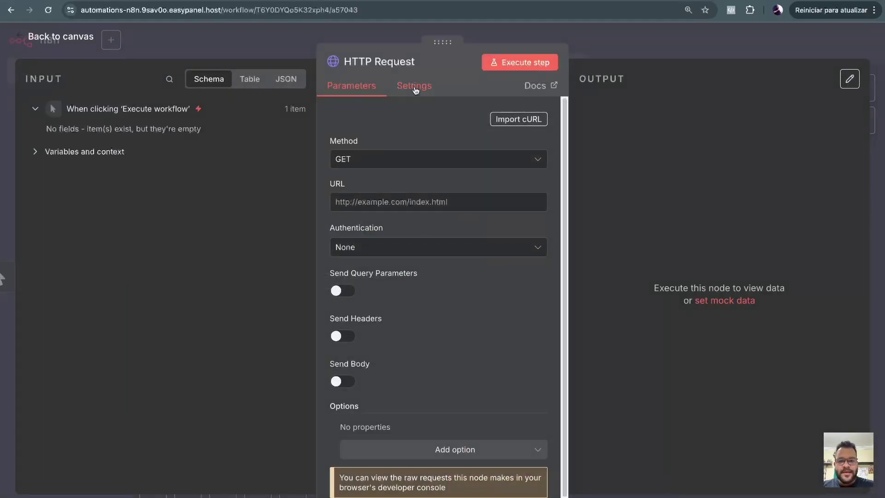
left_click(394, 62)
type("API loterias")
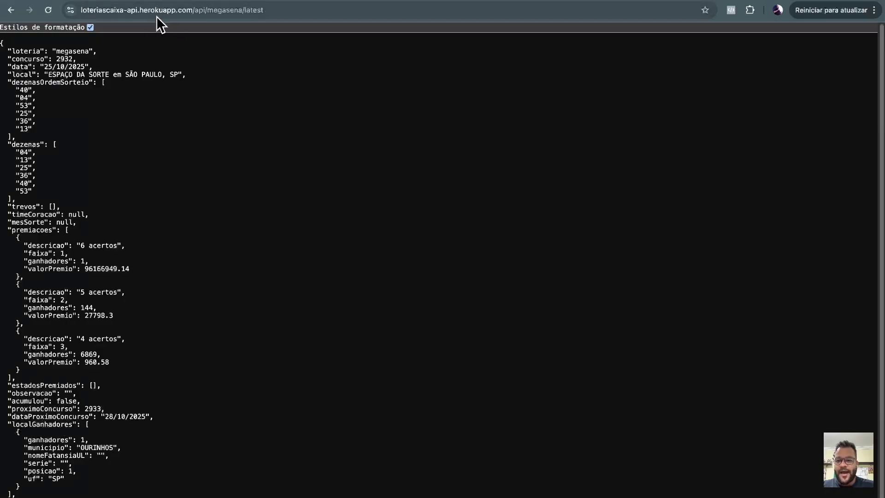
left_click(247, 13)
key("ctrl+c")
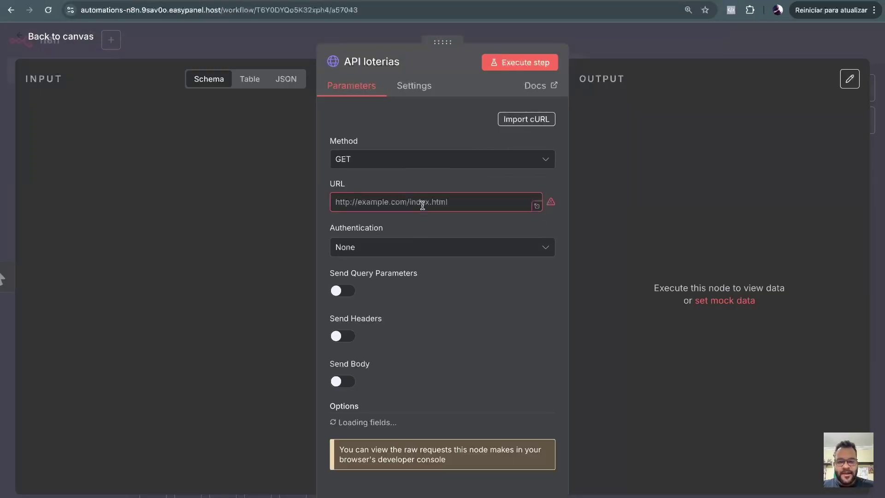
left_click(423, 203)
key("ctrl+v")
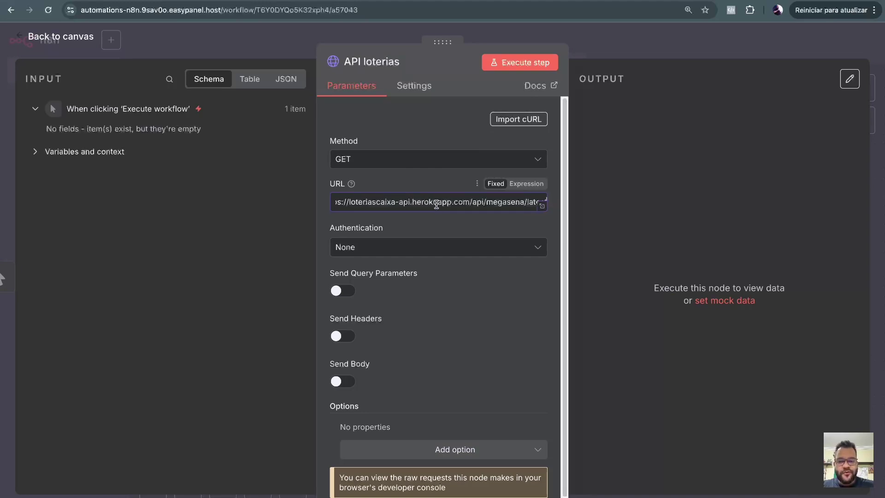
left_click_drag(441, 204, 356, 206)
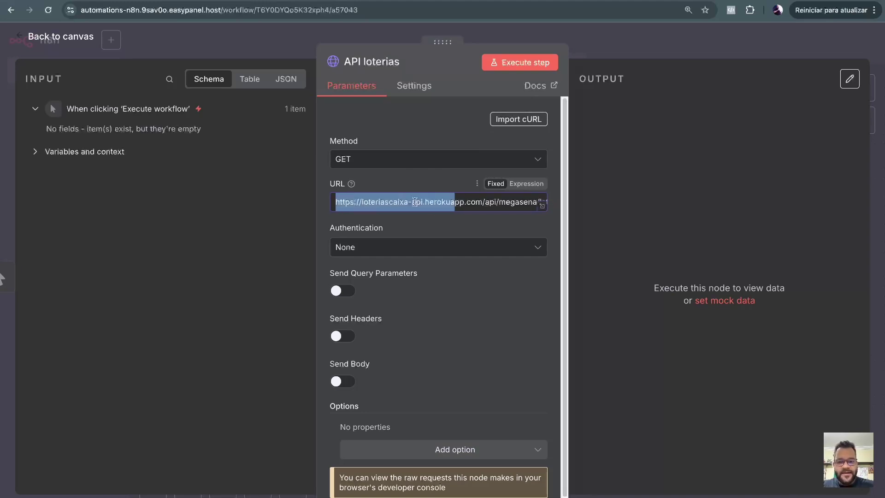
left_click_drag(462, 201, 546, 202)
left_click(510, 202)
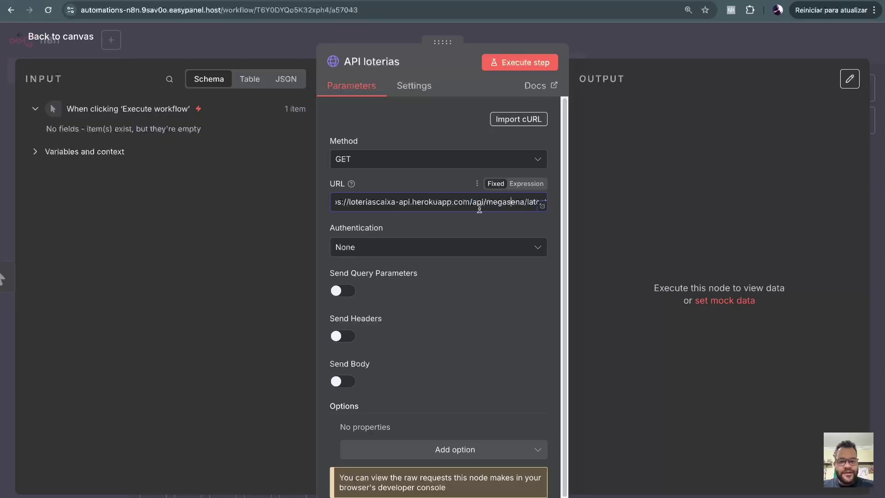
double_click(496, 207)
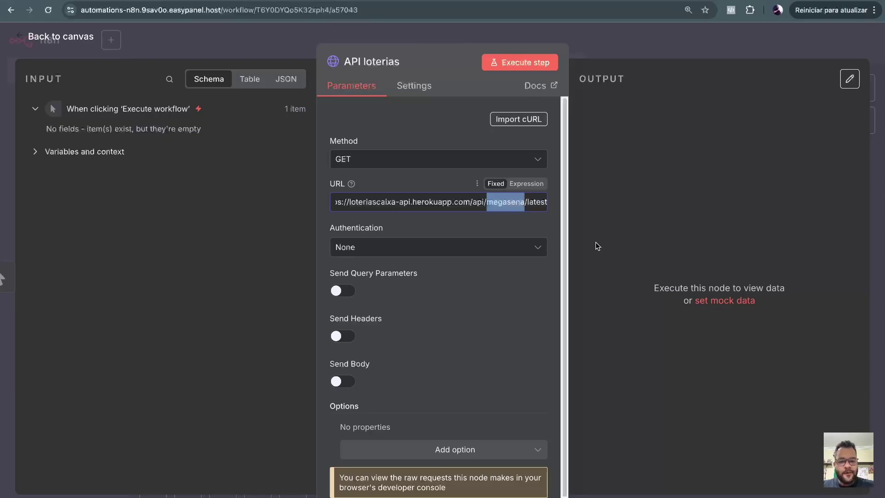
double_click(531, 203)
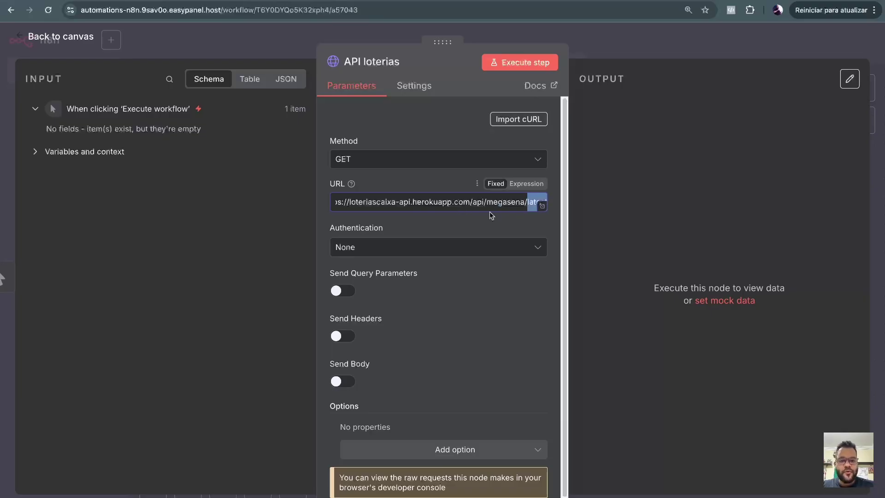
scroll(440, 217, "down", 1)
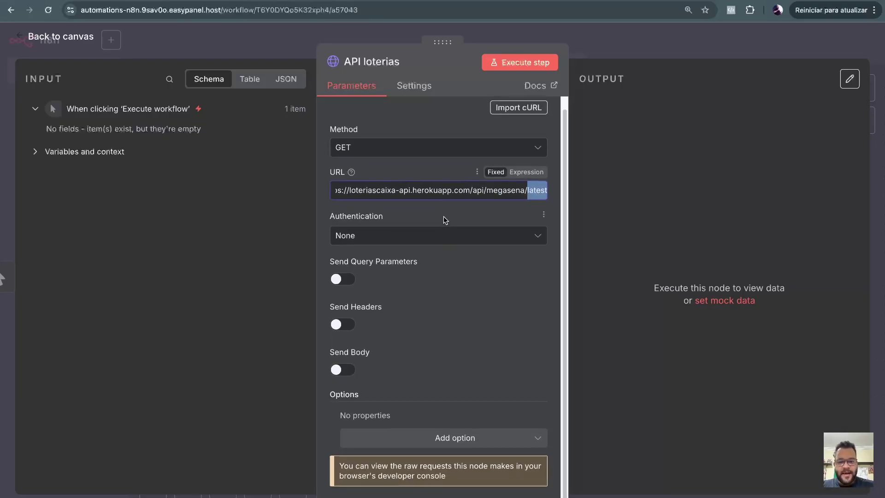
scroll(444, 218, "up", 1)
Run the API loterias request, review the megasena contest 2932 output, and return to the canvas.
left_click(532, 66)
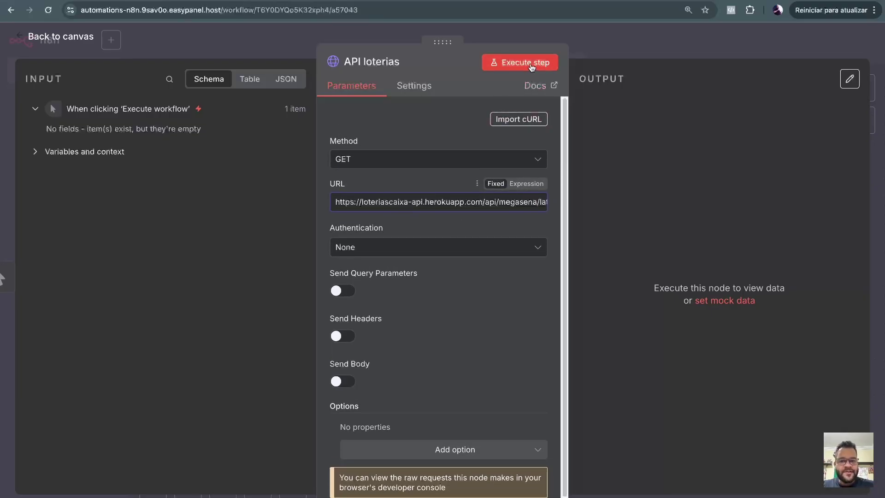
left_click(532, 67)
scroll(747, 222, "down", 5)
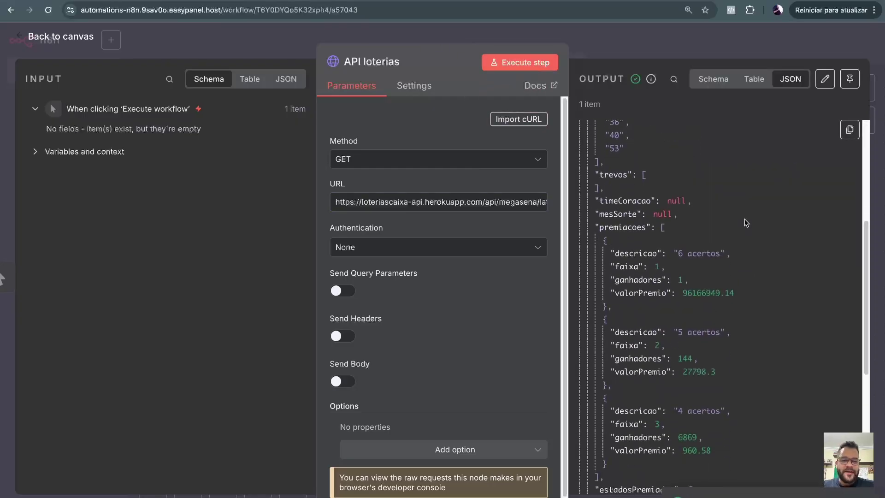
scroll(744, 223, "down", 7)
scroll(745, 229, "up", 5)
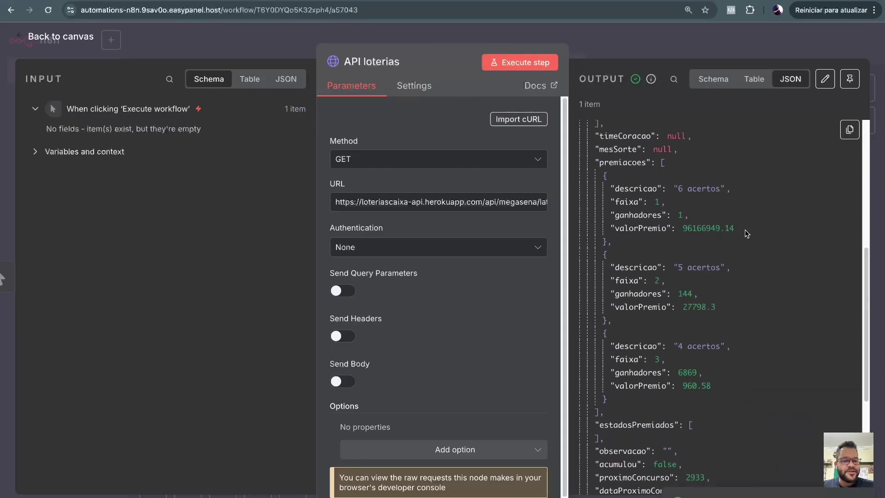
scroll(743, 231, "up", 6)
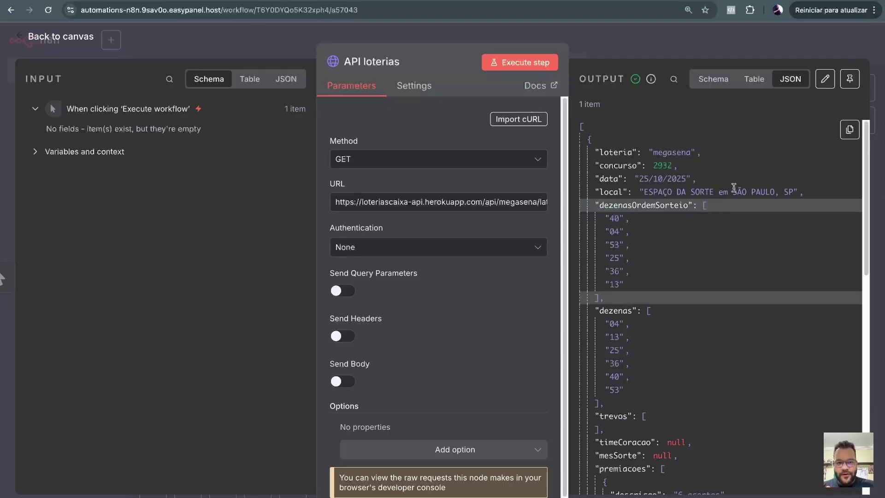
key("Escape")
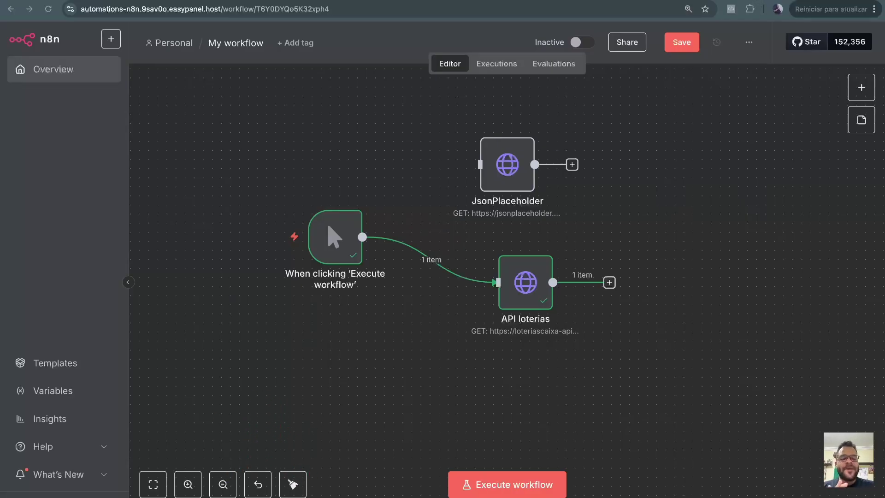
Check Webhook.site, then reposition the trigger and API loterias nodes closer together on the canvas.
left_click(85, 2)
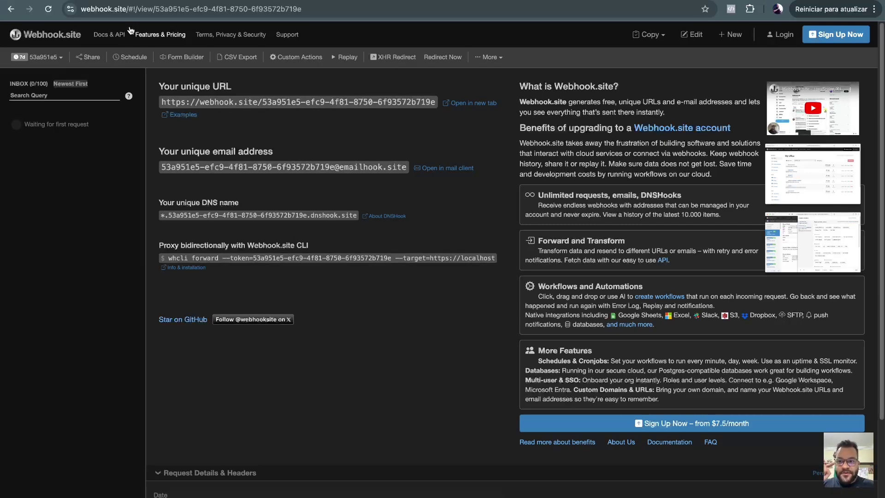
key("ctrl+Tab")
left_click_drag(328, 245, 309, 271)
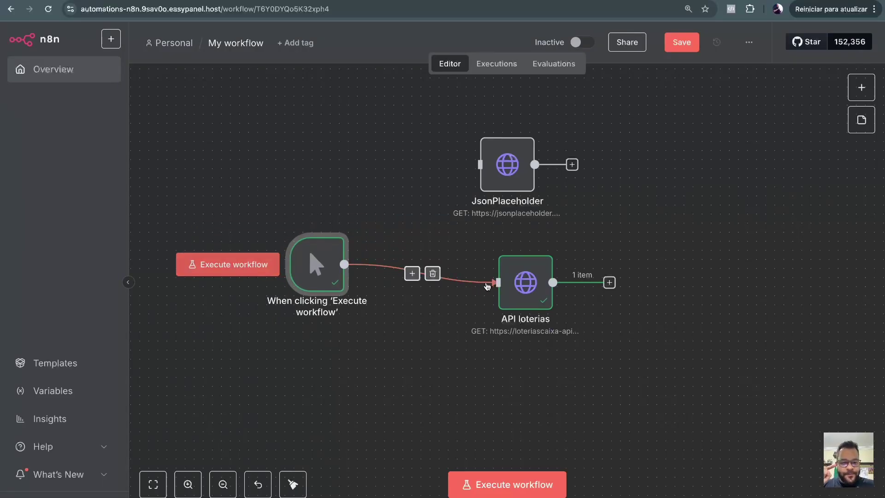
left_click_drag(515, 284, 469, 274)
double_click(469, 274)
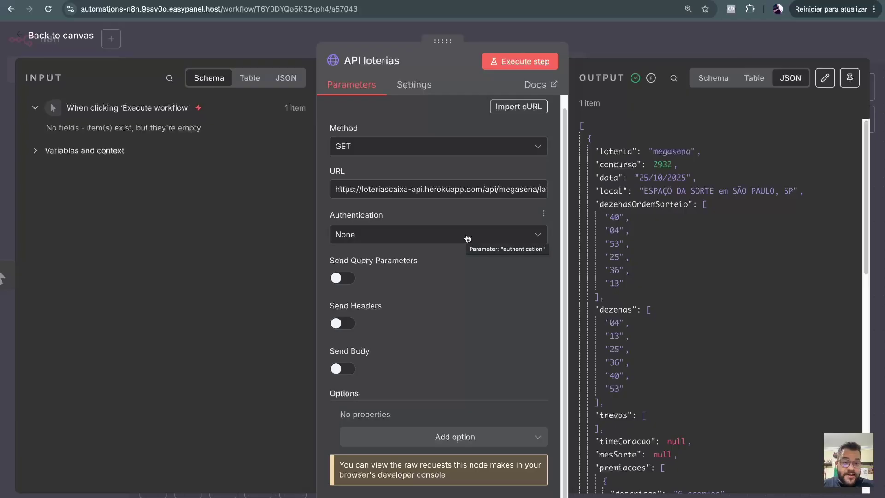
left_click(724, 29)
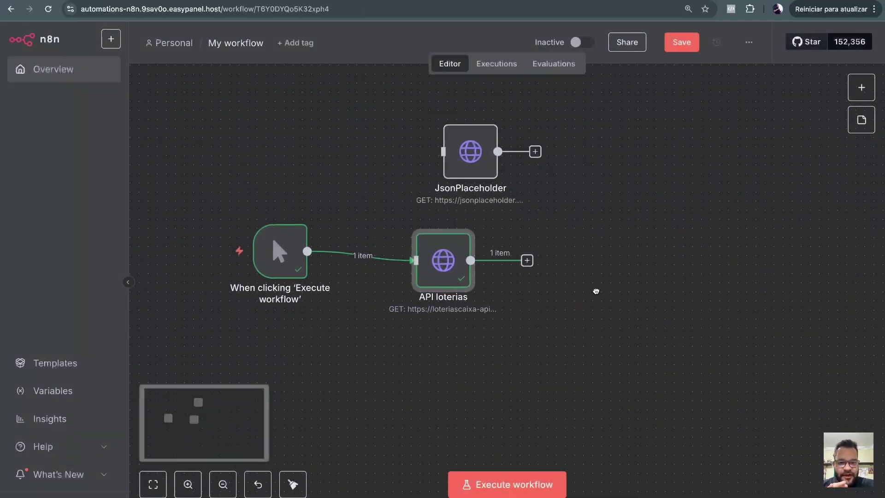
left_click_drag(596, 292, 536, 236)
Add an HTTP Request node after API loterias and set its method to POST.
left_click(504, 232)
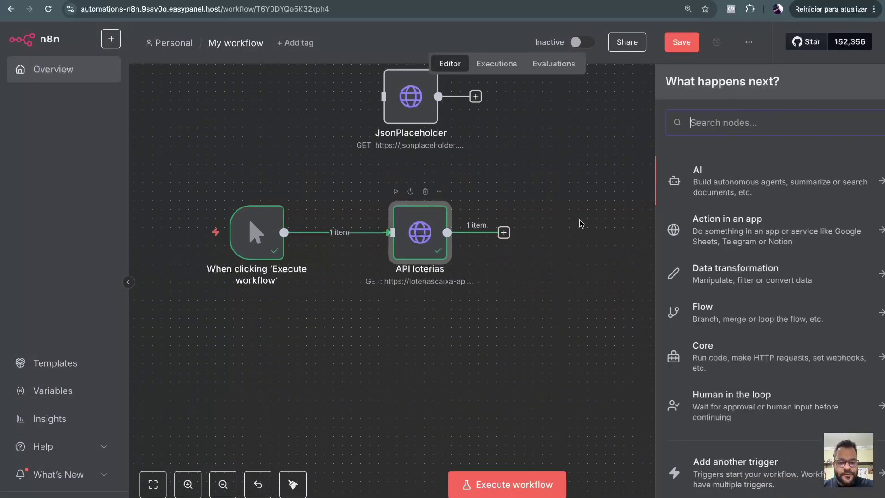
type("http")
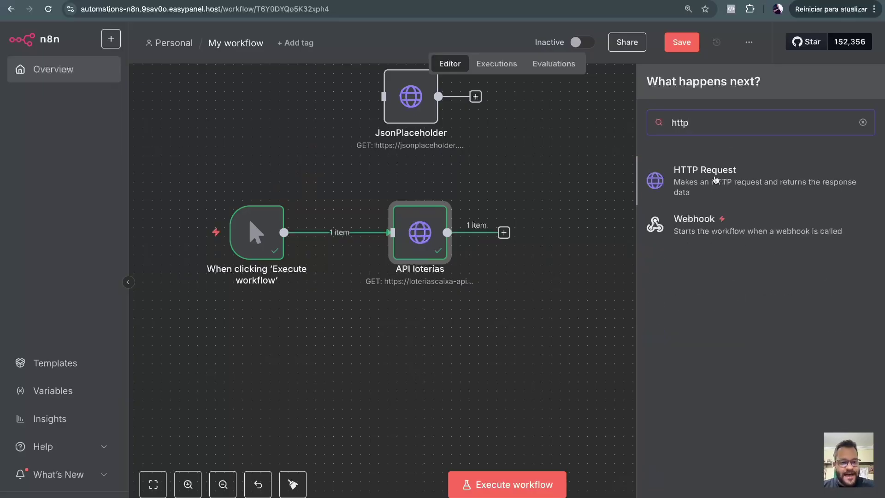
left_click(716, 179)
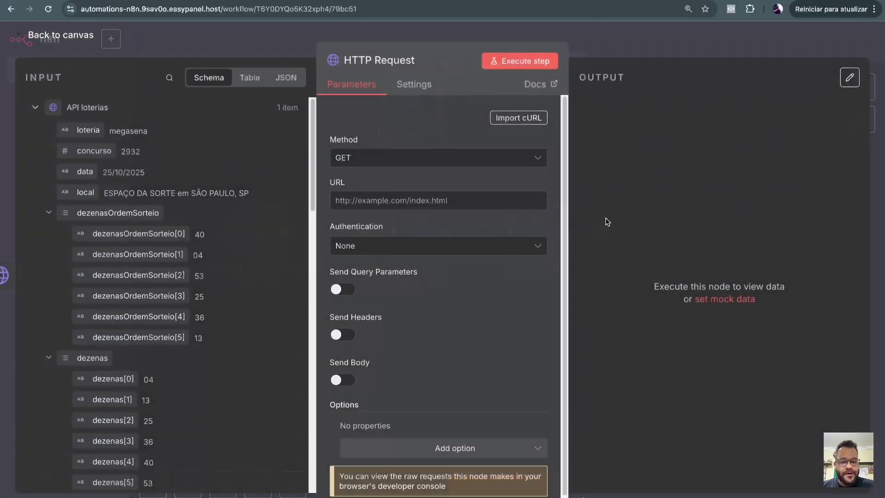
left_click(409, 162)
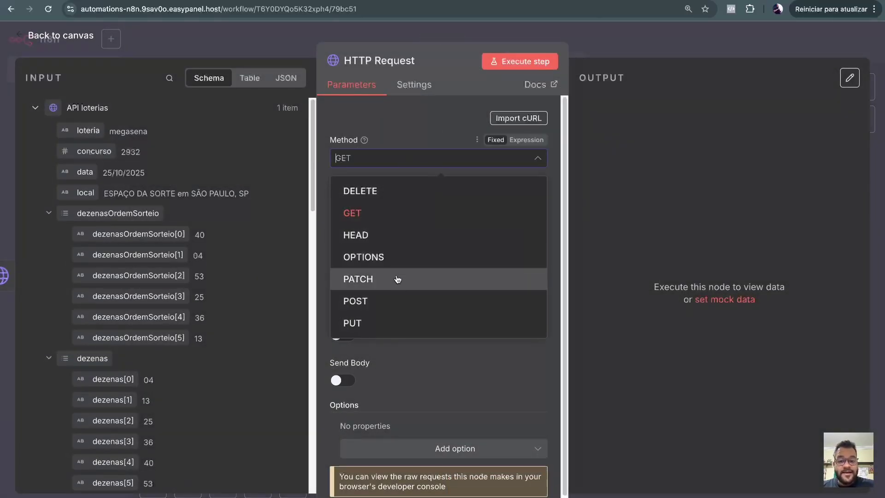
left_click(392, 298)
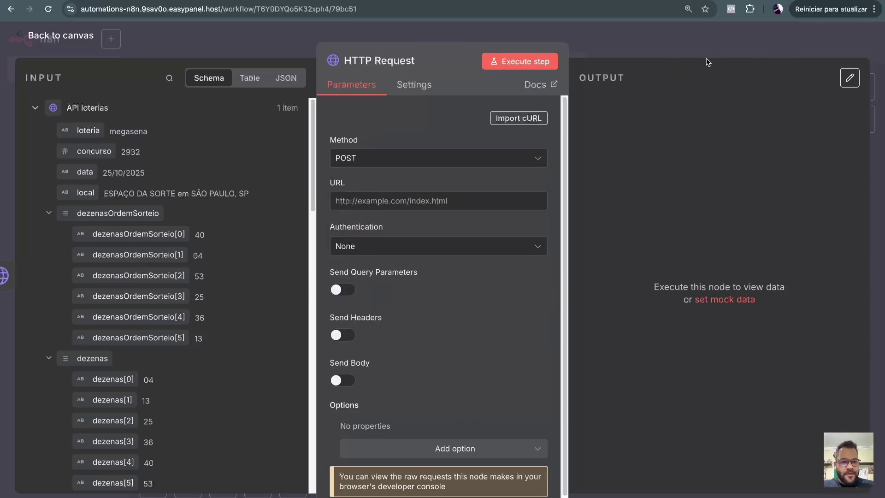
key("ctrl+Tab")
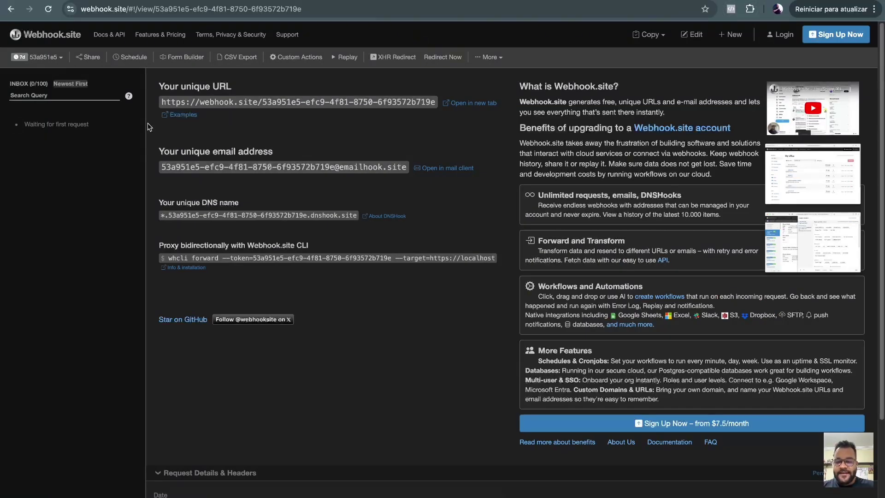
Copy the Webhook.site unique URL and load it in a new tab to send a test GET.
left_click_drag(180, 87, 272, 144)
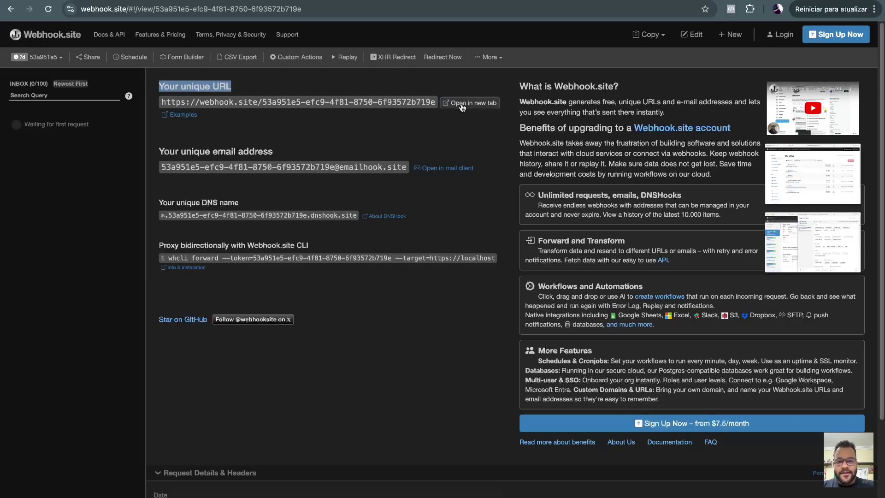
left_click(385, 110)
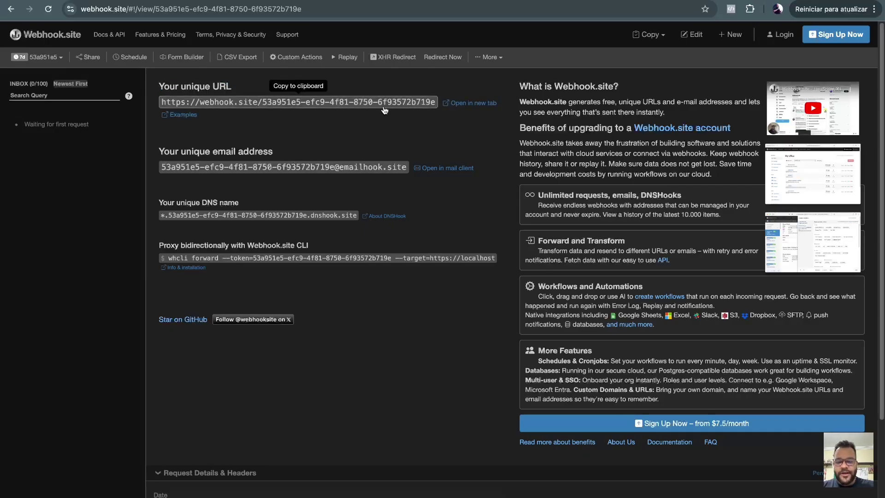
key("ctrl+t")
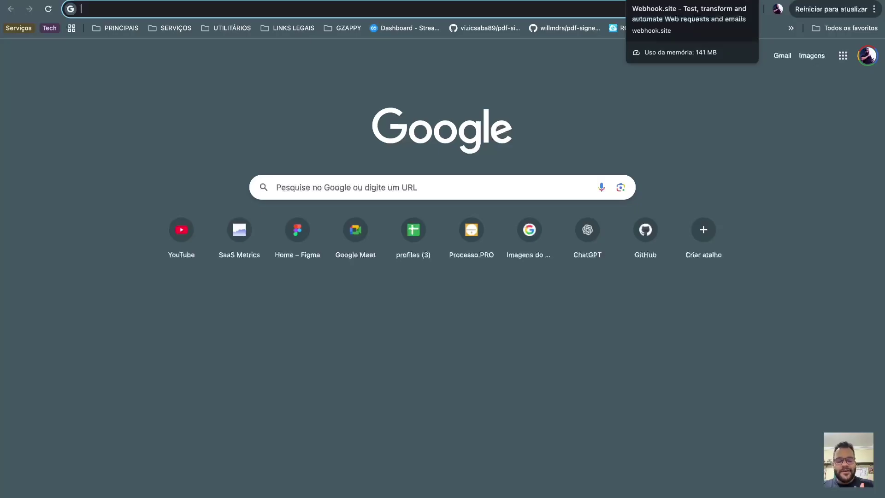
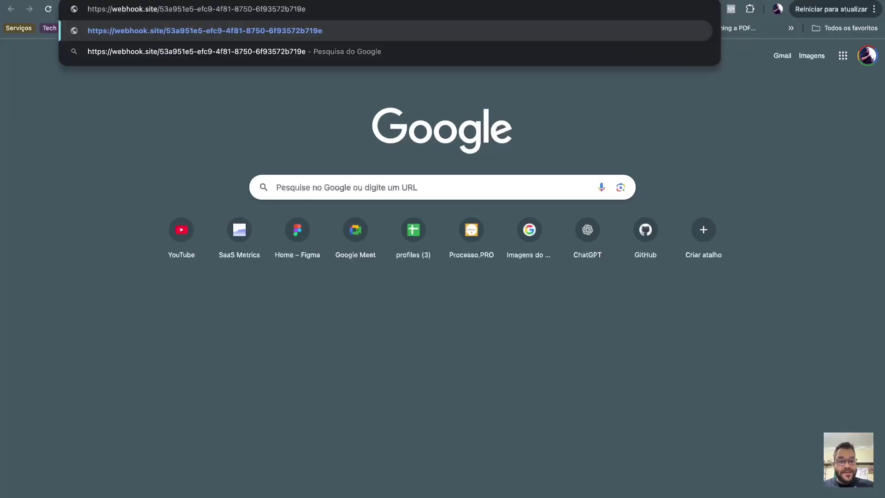
key("Return")
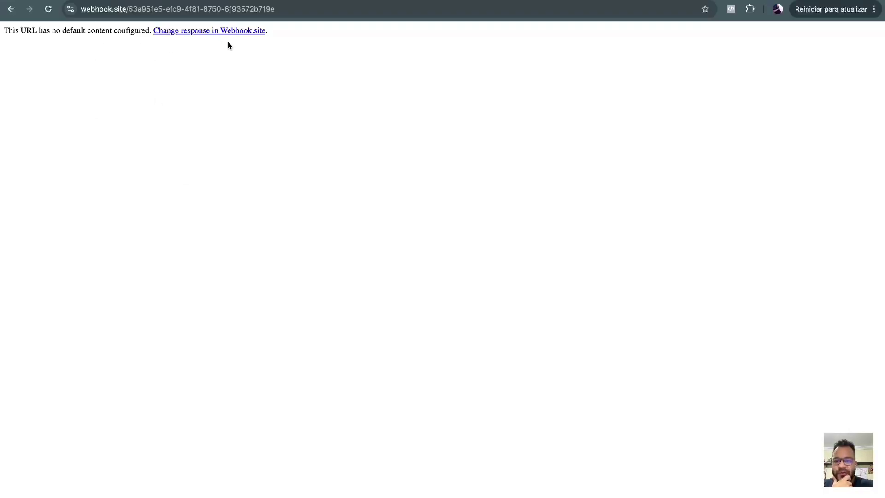
Check the logged 0-byte GET request on the enlarged Webhook.site dashboard.
key("ctrl+shift+Tab")
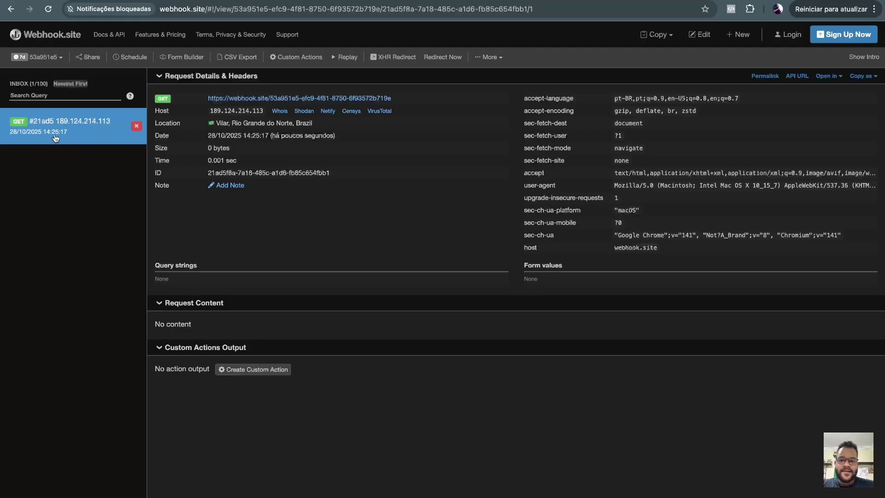
key("super+plus")
key("super+plus")
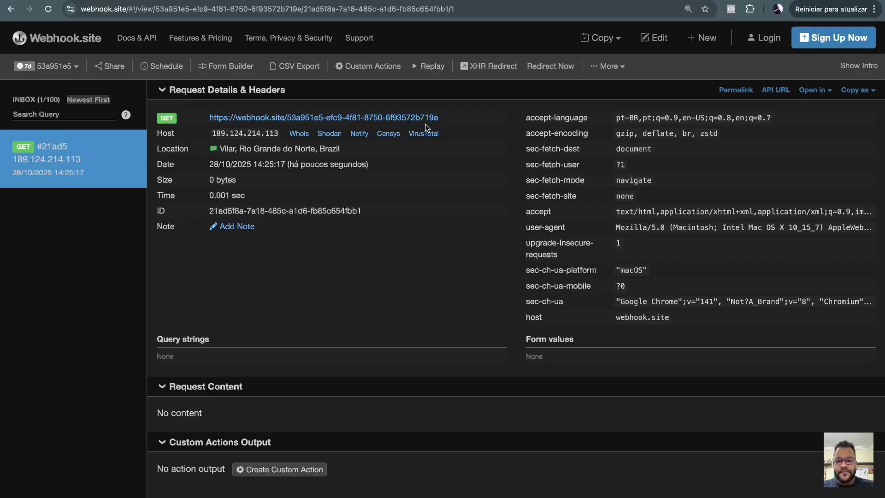
key("ctrl+Tab")
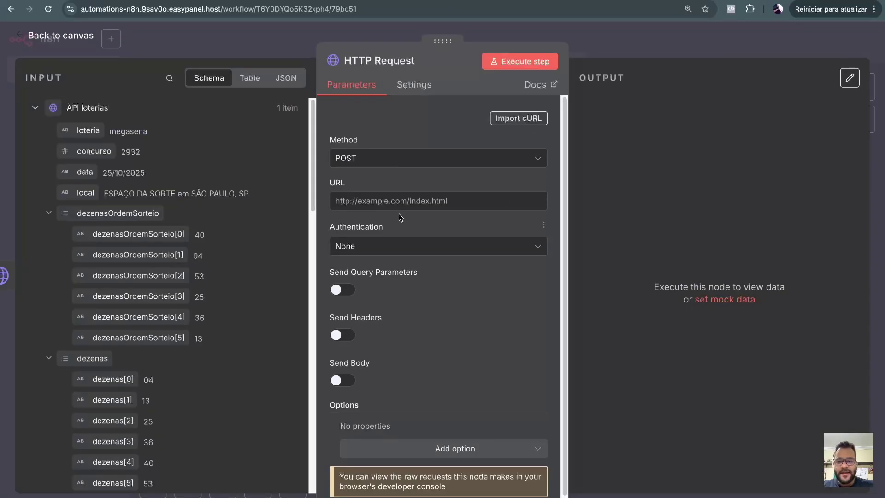
Paste the Webhook.site unique URL into the POST HTTP Request node's URL field.
left_click(382, 201)
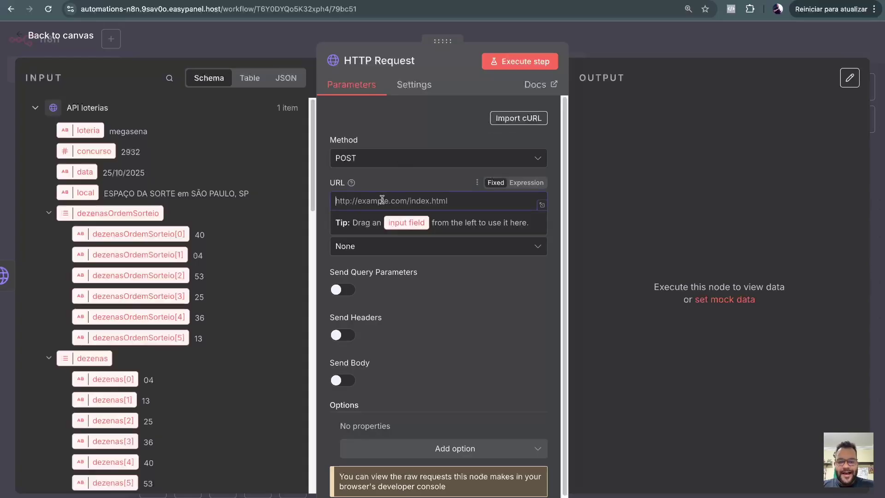
key("ctrl+v")
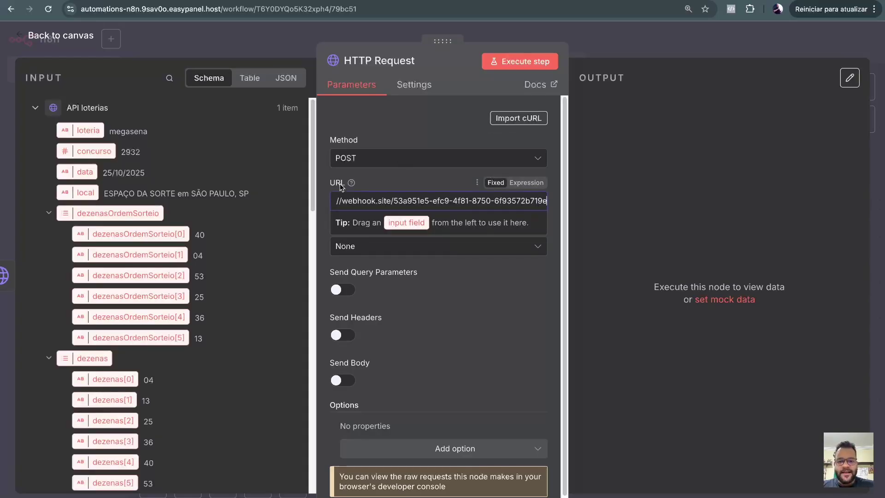
left_click(398, 181)
scroll(420, 212, "down", 1)
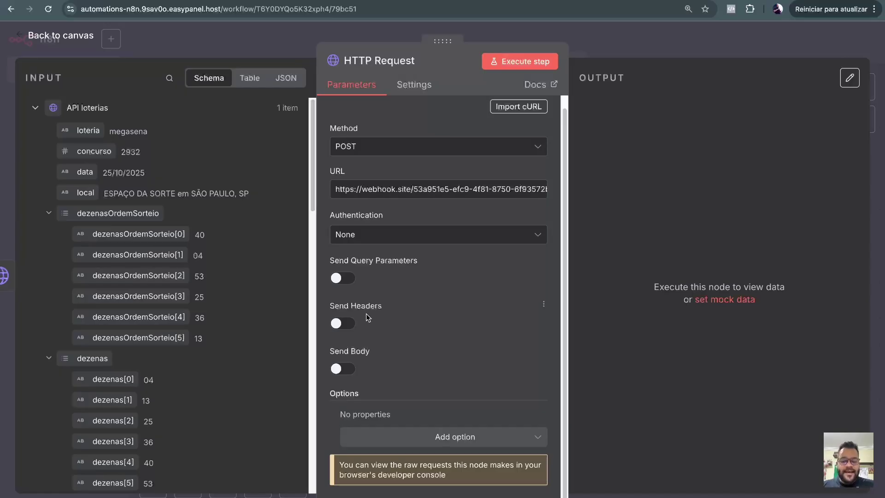
Turn on Send Headers and name the first header Authorization.
left_click(345, 323)
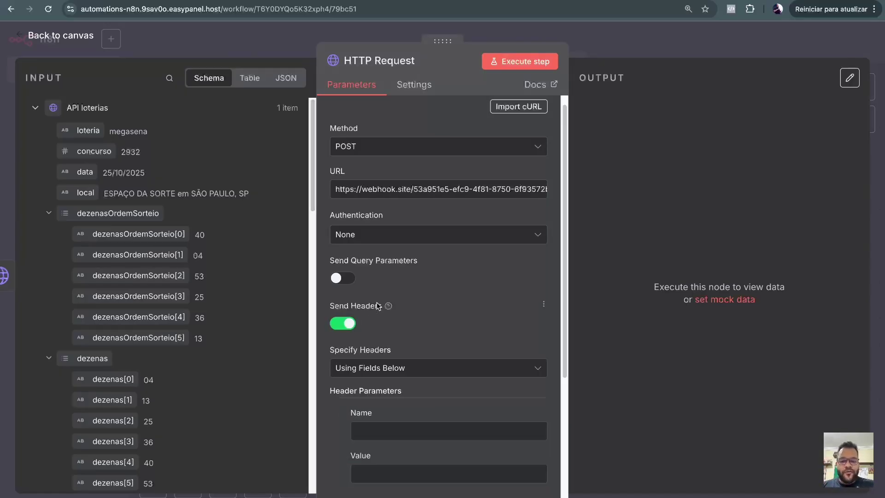
scroll(405, 275, "down", 5)
scroll(406, 275, "up", 2)
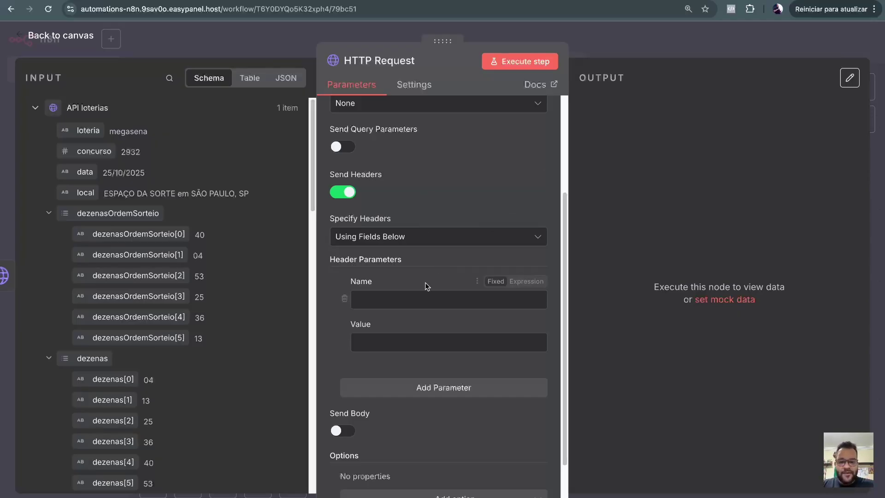
left_click(396, 299)
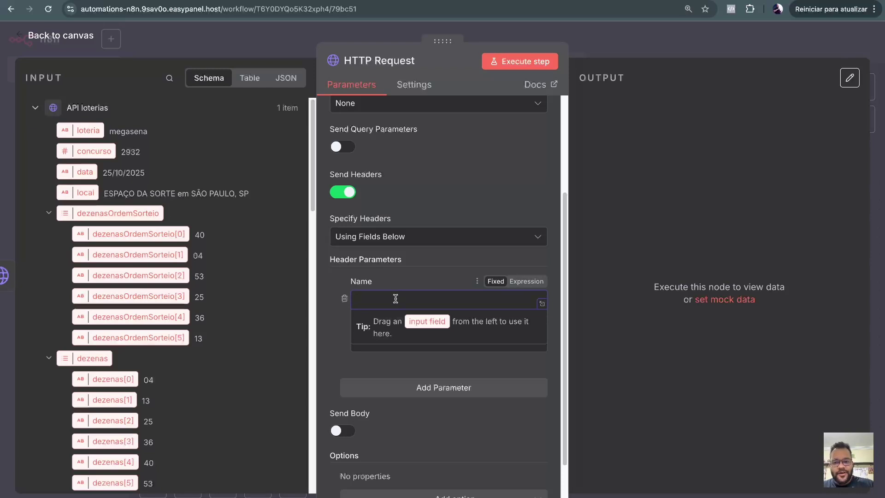
type("Aut")
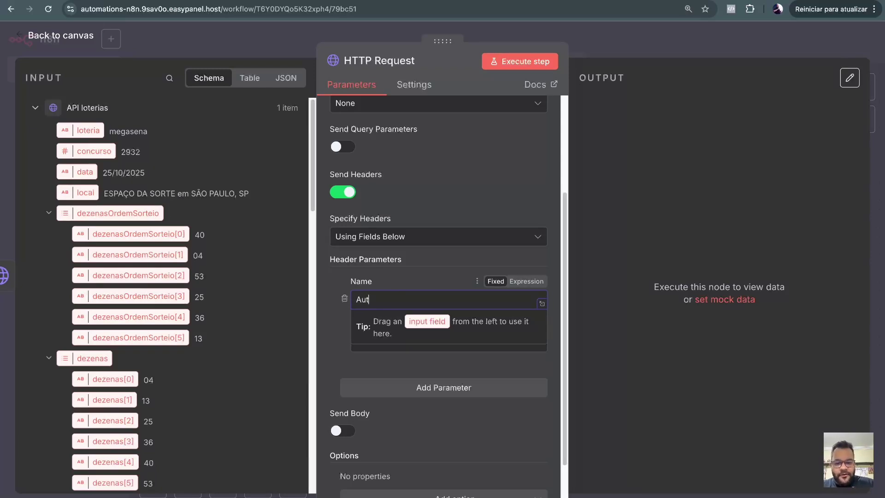
type("horization")
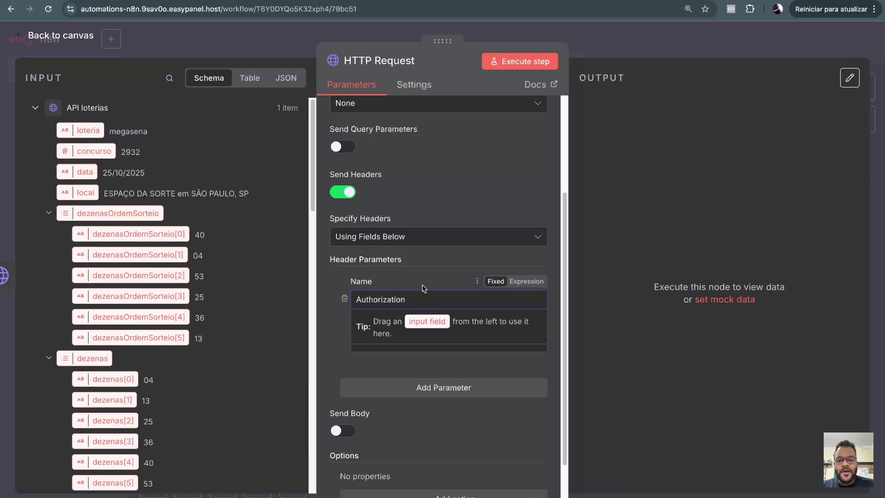
left_click(333, 274)
Give the Authorization header a placeholder secret value.
scroll(382, 229, "down", 2)
double_click(382, 229)
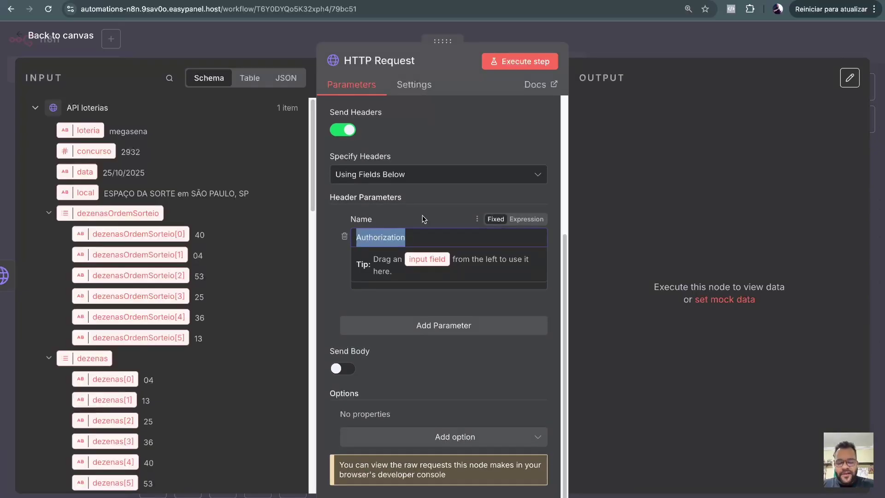
left_click(433, 238)
double_click(433, 238)
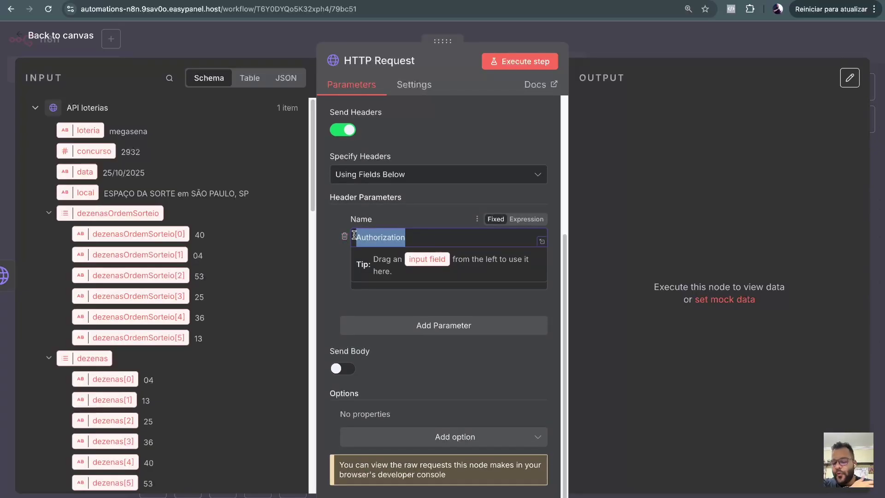
left_click(429, 238)
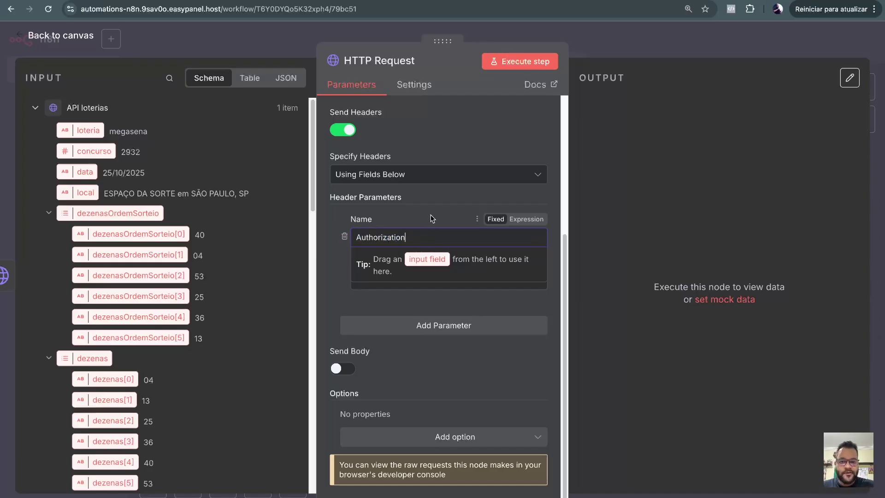
left_click(435, 201)
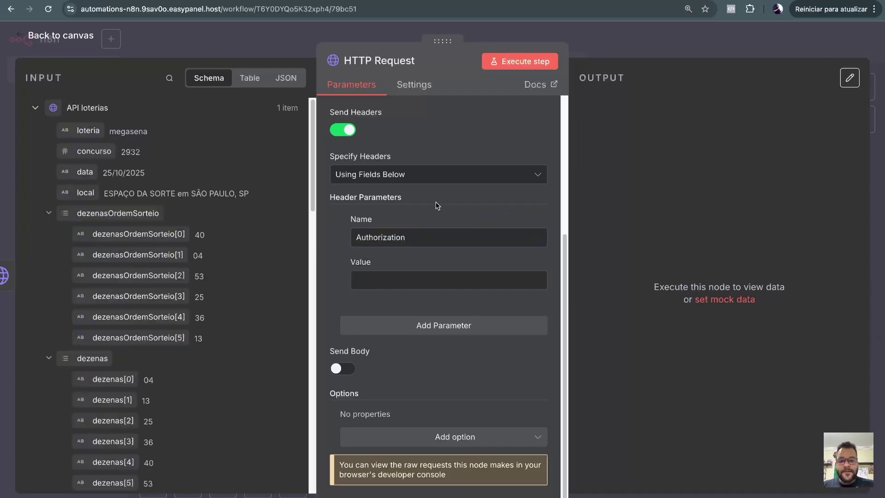
double_click(385, 245)
left_click(432, 239)
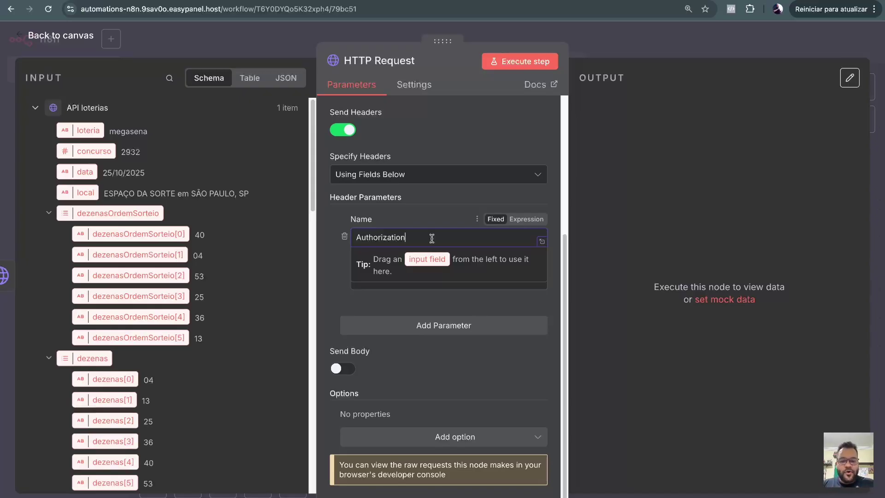
left_click(399, 211)
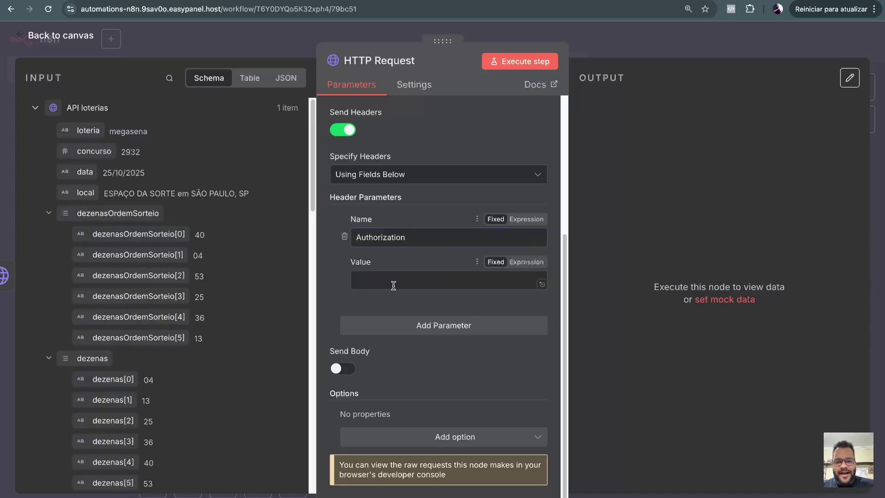
left_click(403, 282)
type("uma-sen")
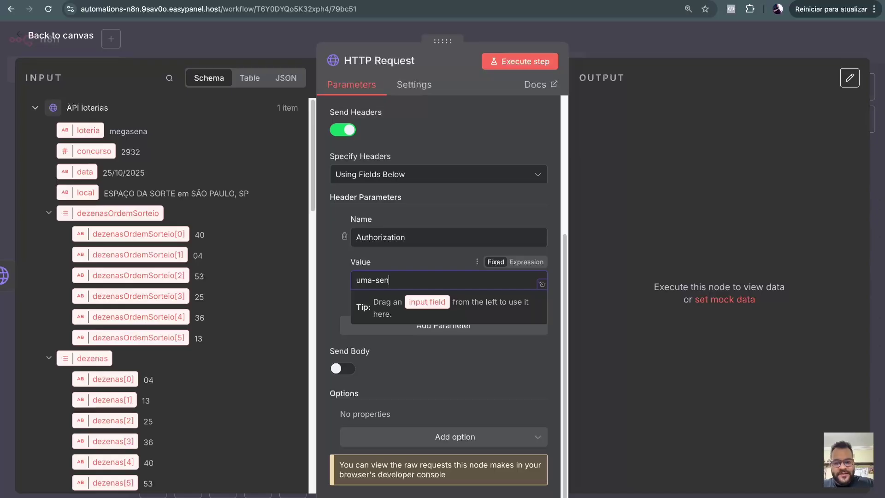
type("ha-qualquer")
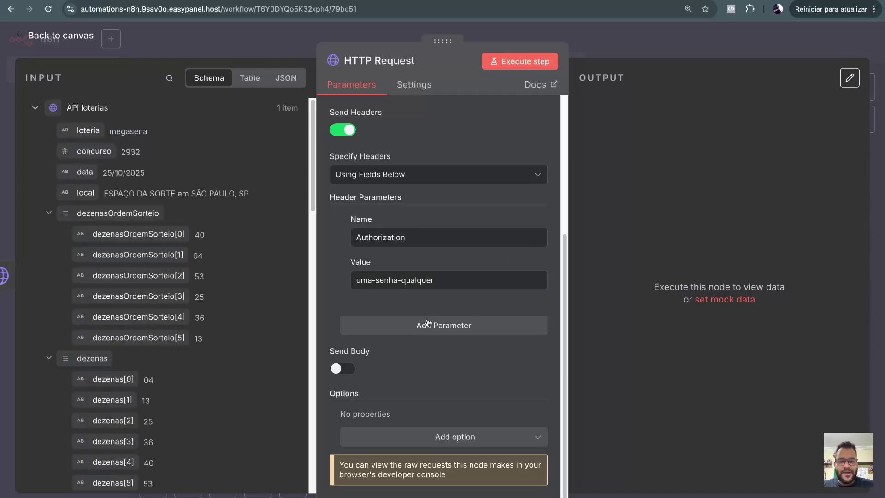
Add a second header named aushaushd with value 1.
left_click(421, 324)
scroll(427, 313, "down", 3)
left_click(403, 238)
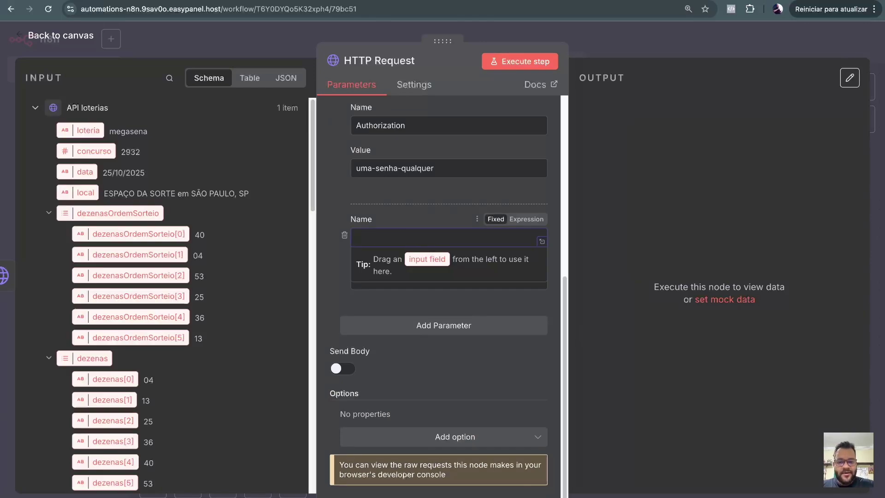
type("aushaushd")
key("Tab")
type("1")
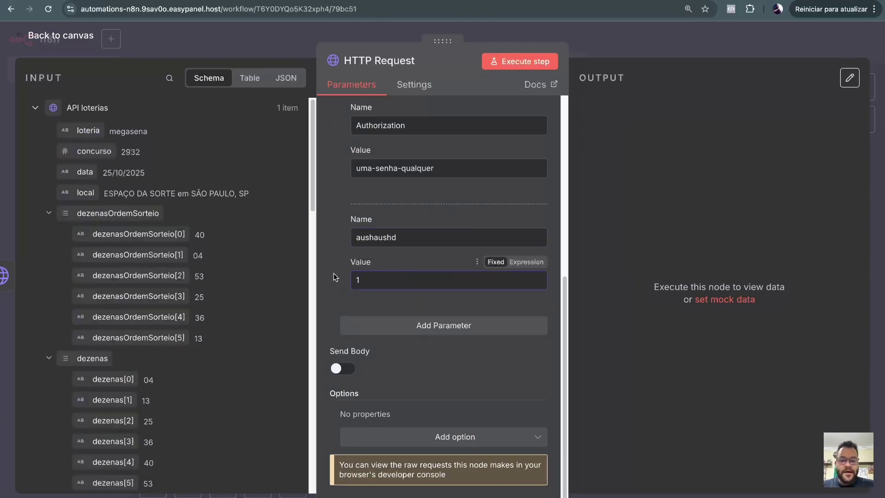
Remove the aushaushd test header row.
scroll(416, 248, "up", 2)
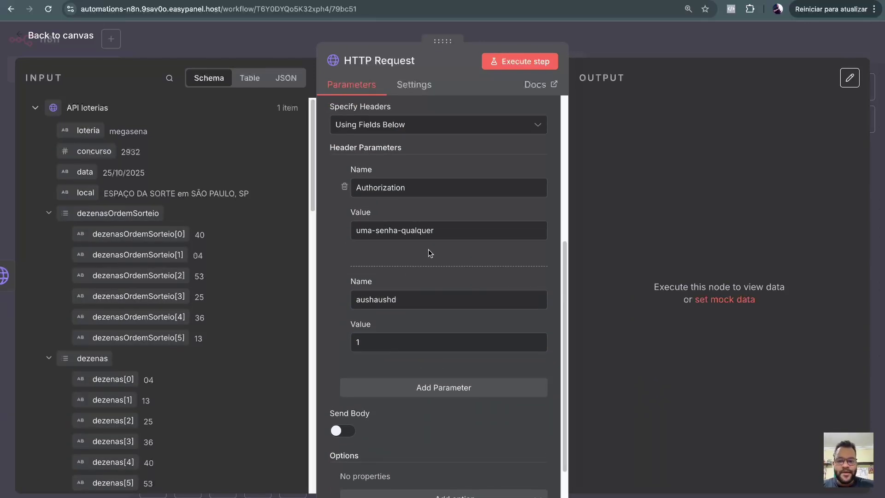
scroll(429, 251, "down", 2)
scroll(427, 231, "up", 2)
left_click(423, 189)
double_click(414, 188)
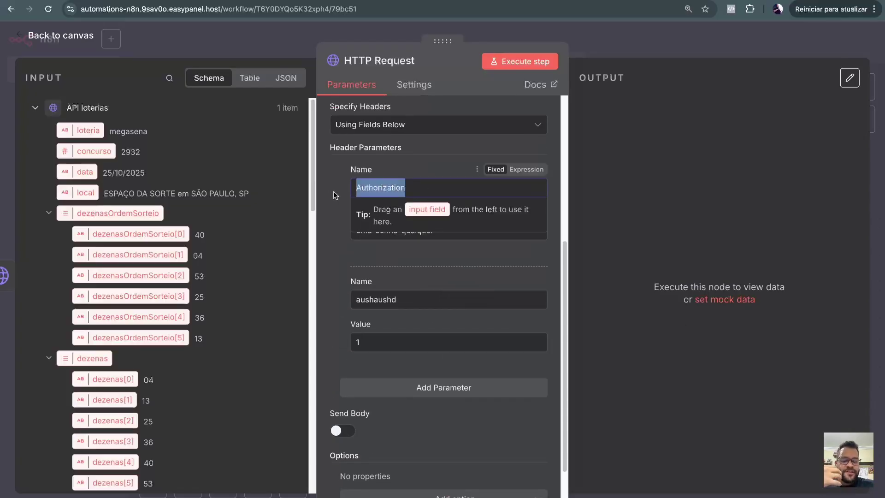
left_click(414, 188)
scroll(345, 208, "down", 2)
left_click(344, 233)
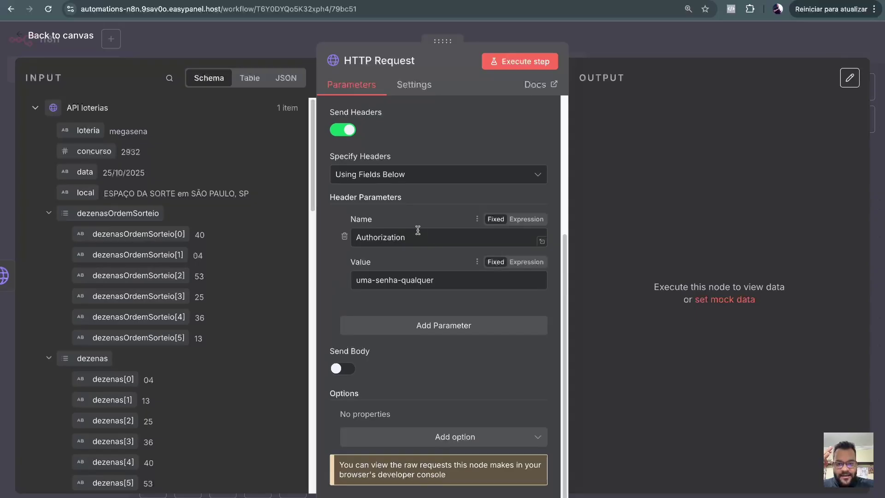
Add an asdasd header with value asdad and switch on Send Body.
left_click(385, 328)
type("asdasd")
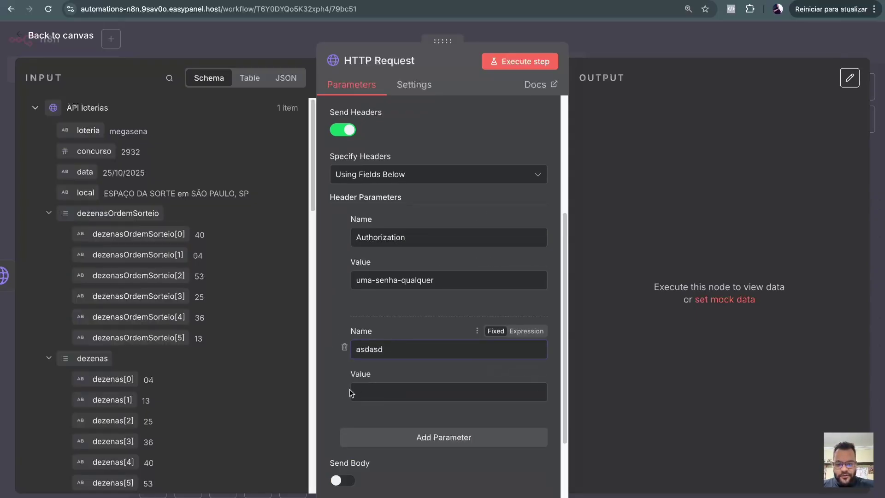
left_click(352, 392)
type("asdad")
left_click(323, 381)
scroll(401, 283, "down", 3)
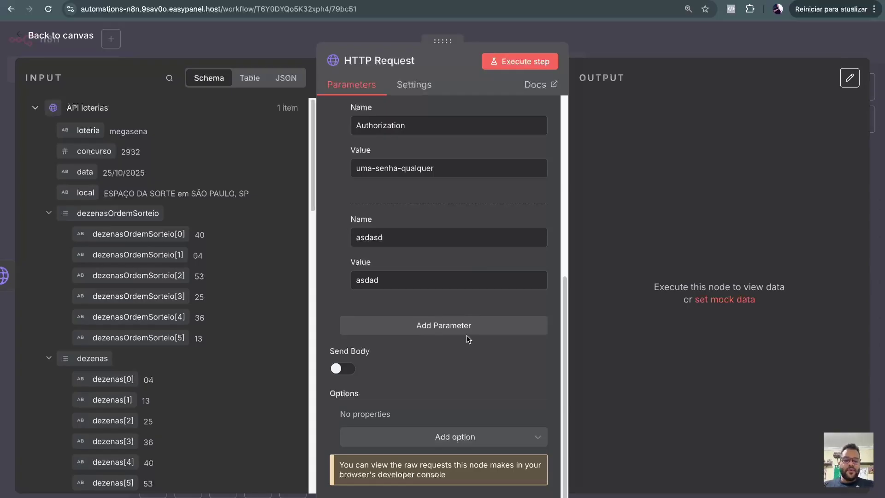
left_click(344, 368)
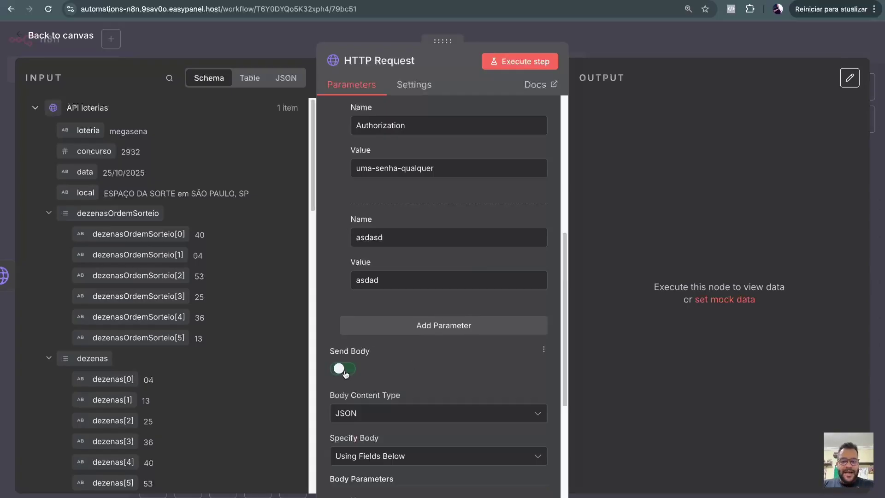
Set Specify Body to Using JSON, leaving the JSON field empty.
scroll(475, 341, "down", 5)
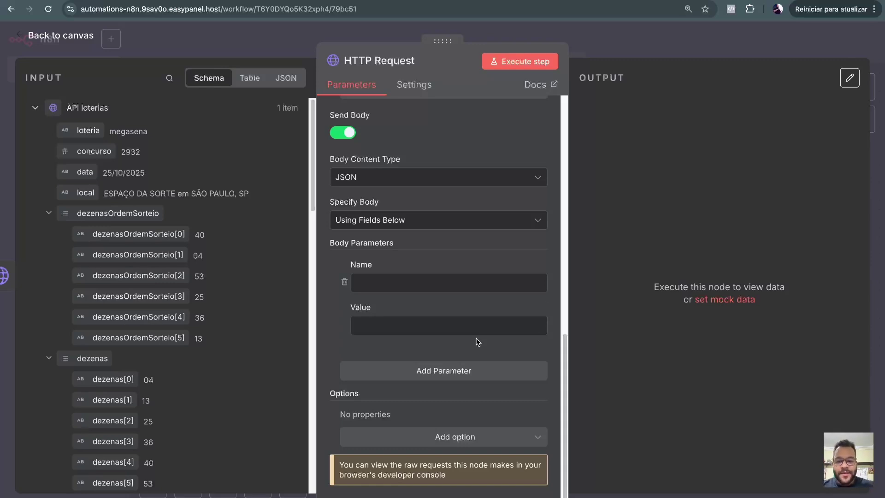
left_click(419, 220)
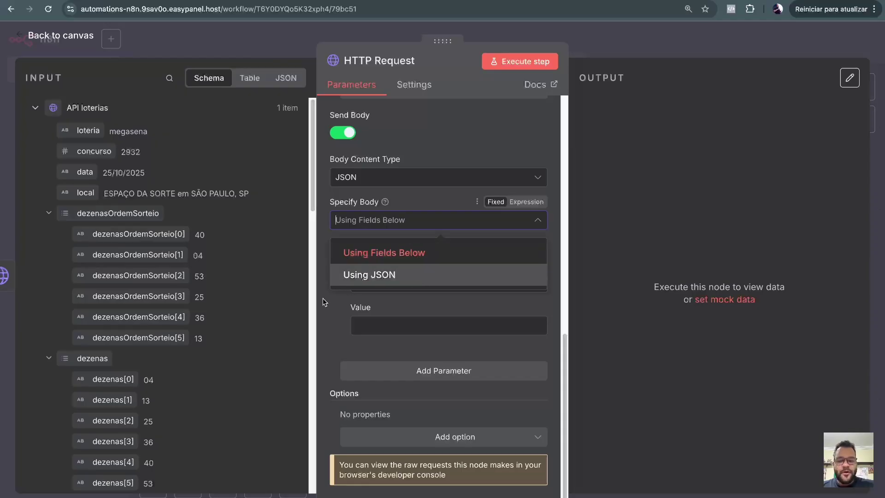
left_click(334, 293)
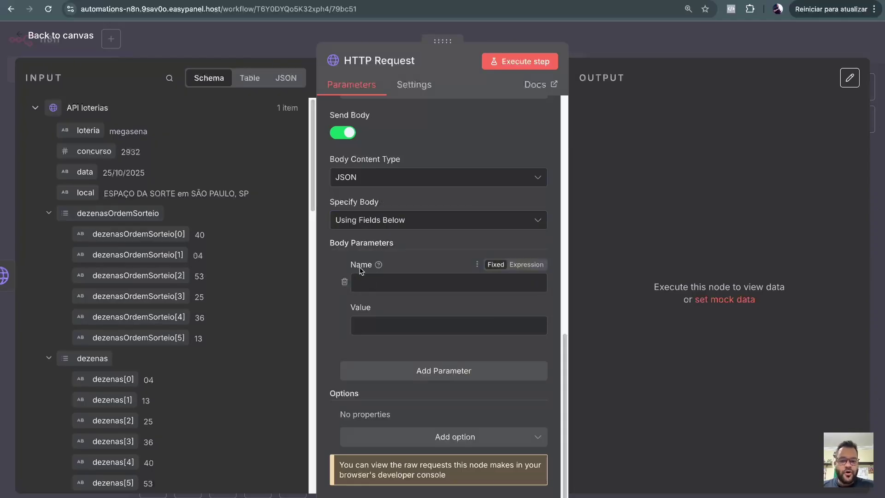
left_click(395, 221)
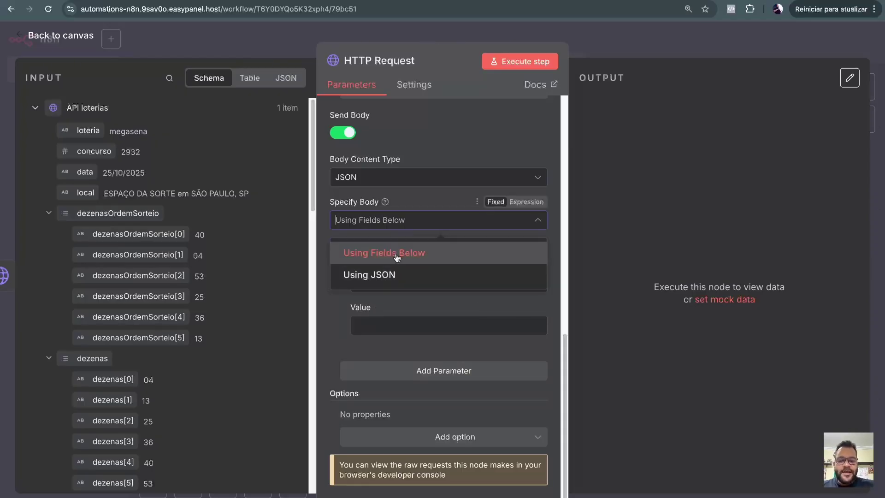
left_click(393, 273)
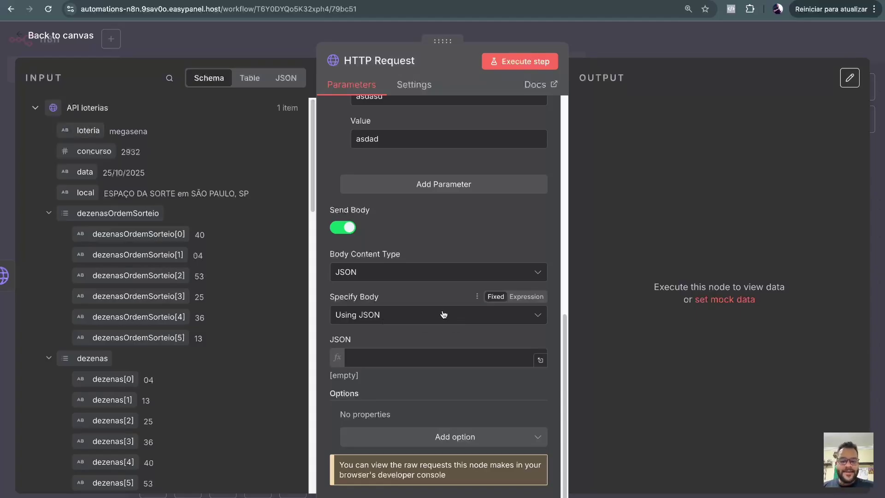
left_click(414, 317)
left_click(405, 371)
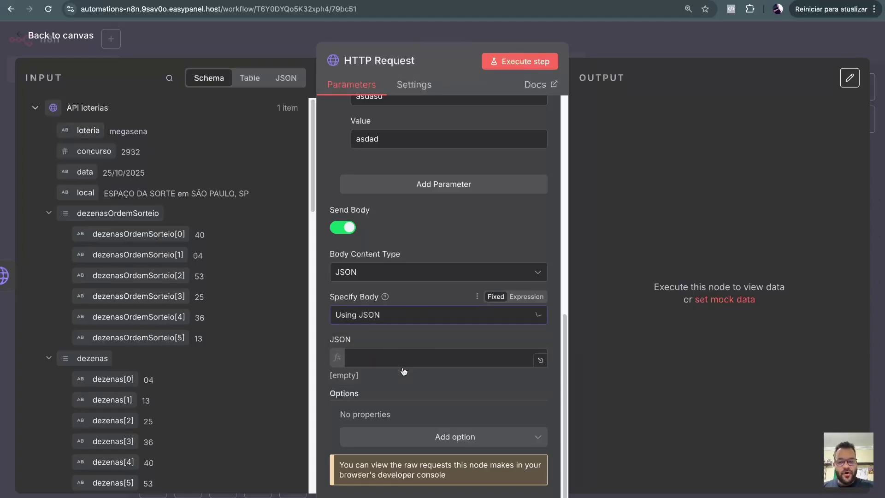
scroll(176, 289, "down", 3)
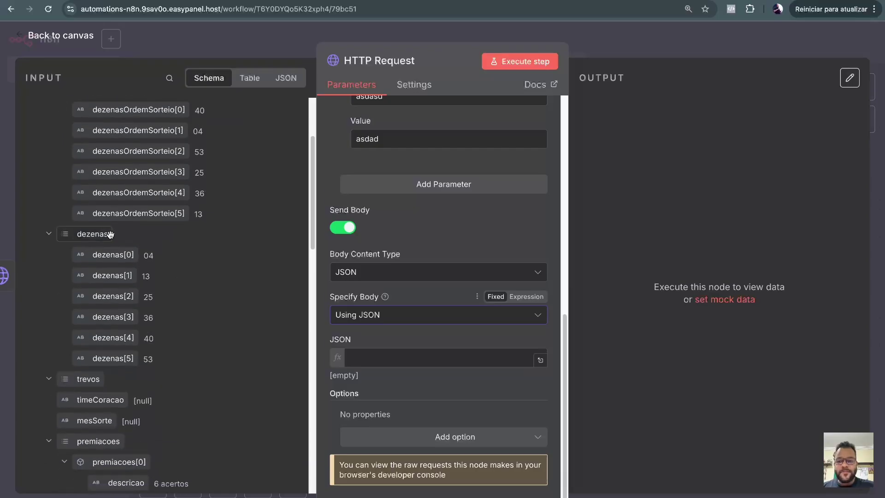
Set the JSON body to the {{ $json }} expression so the whole lottery object is sent.
left_click_drag(108, 234, 429, 352)
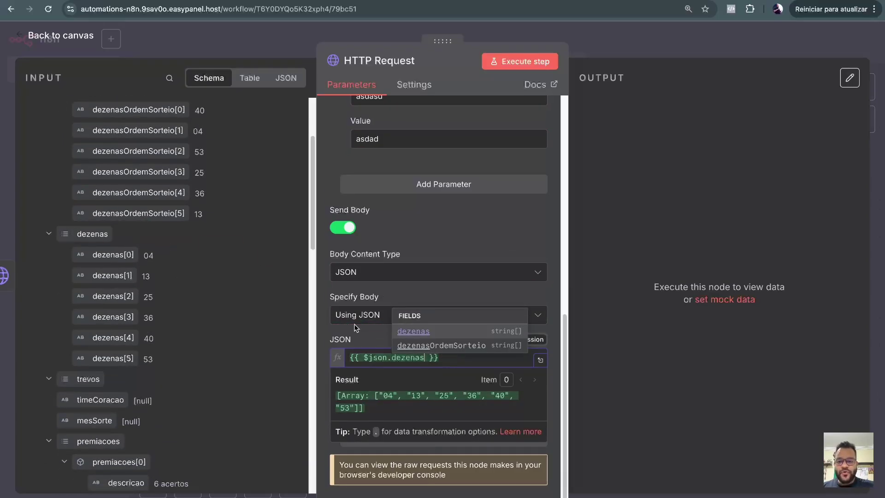
scroll(178, 255, "up", 3)
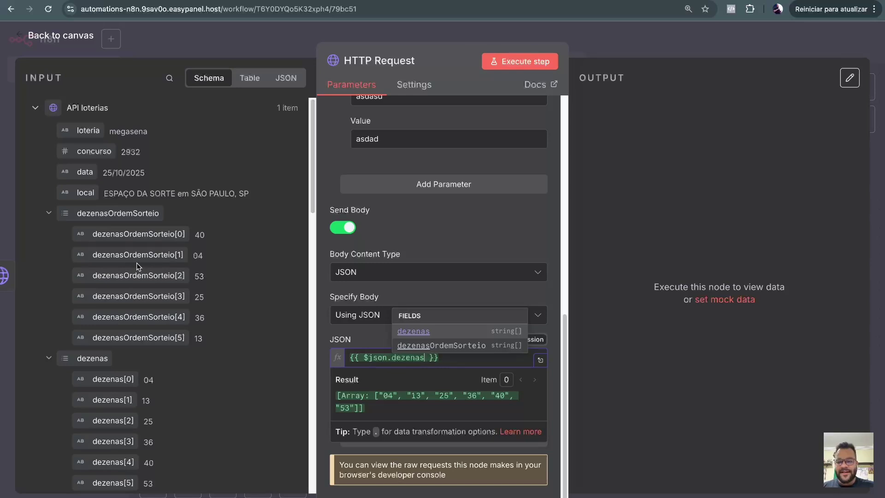
scroll(136, 263, "down", 5)
left_click(474, 331)
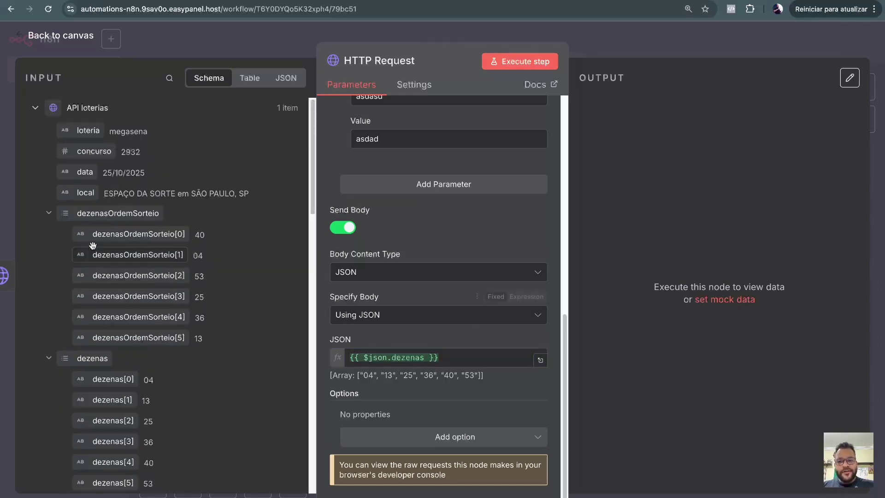
scroll(105, 229, "down", 15)
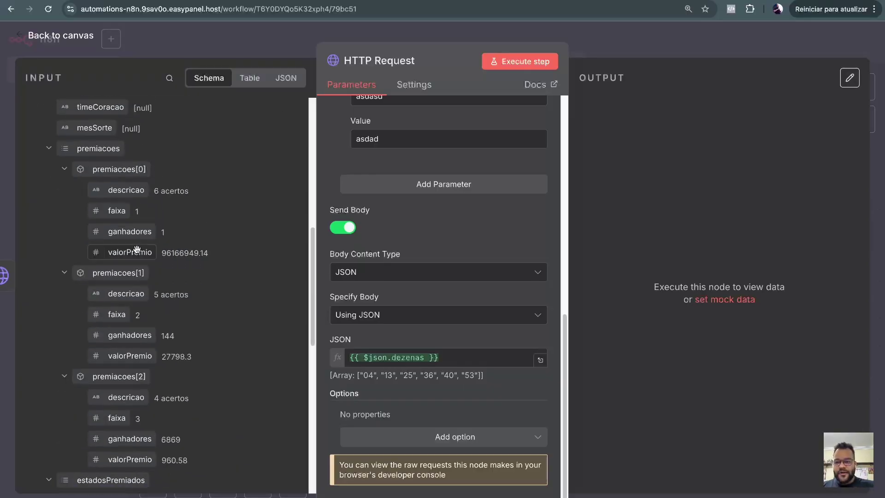
scroll(176, 259, "up", 13)
scroll(196, 258, "up", 3)
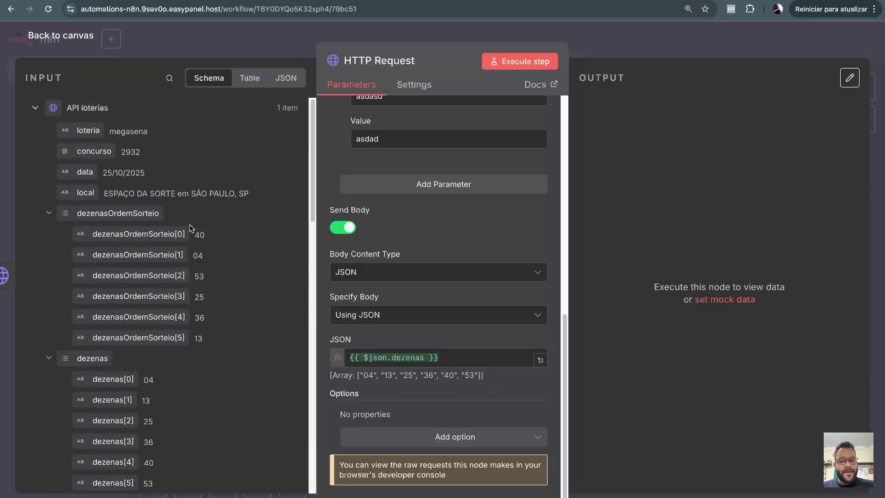
double_click(409, 358)
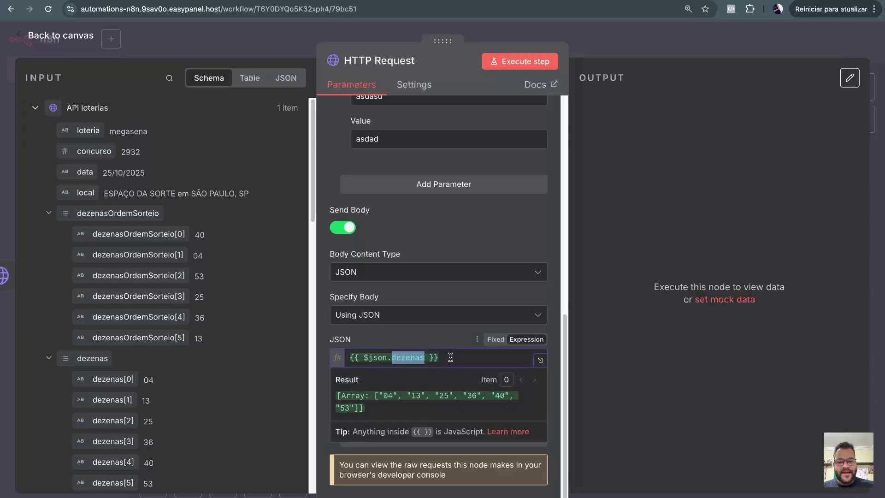
key("BackSpace")
key("BackSpace")
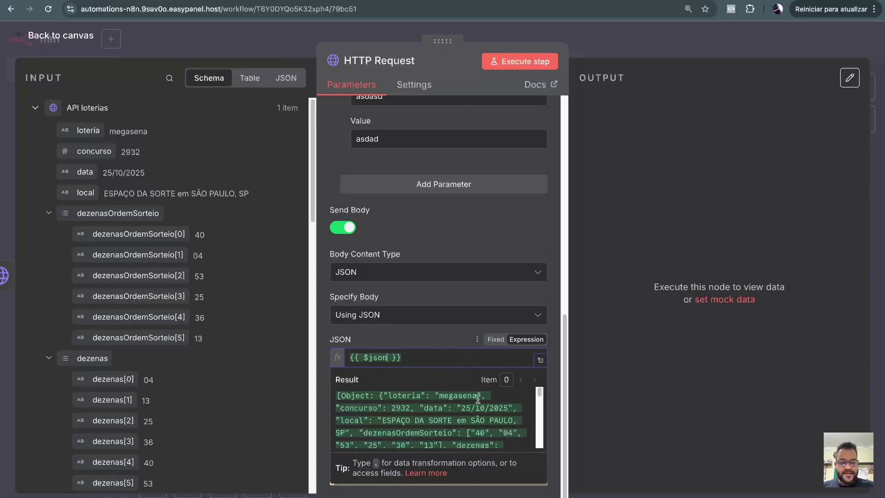
left_click(547, 233)
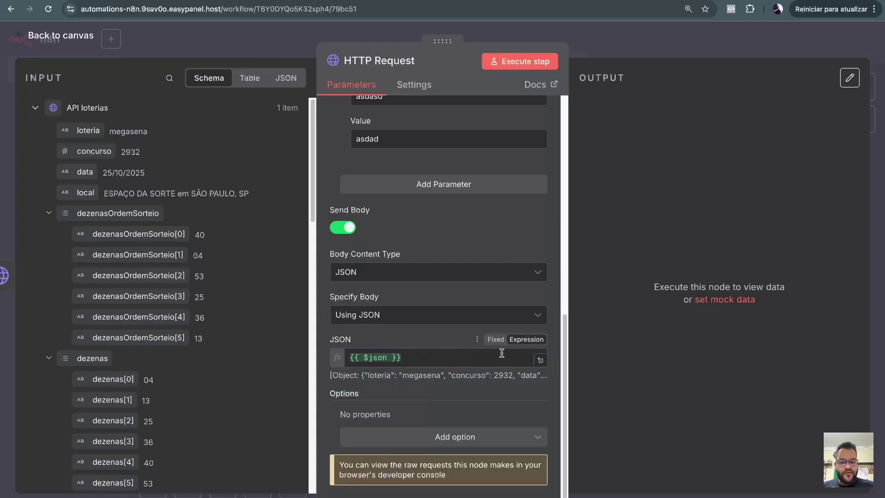
Execute the POST request to the Webhook.site URL.
scroll(513, 286, "up", 3)
scroll(513, 287, "up", 7)
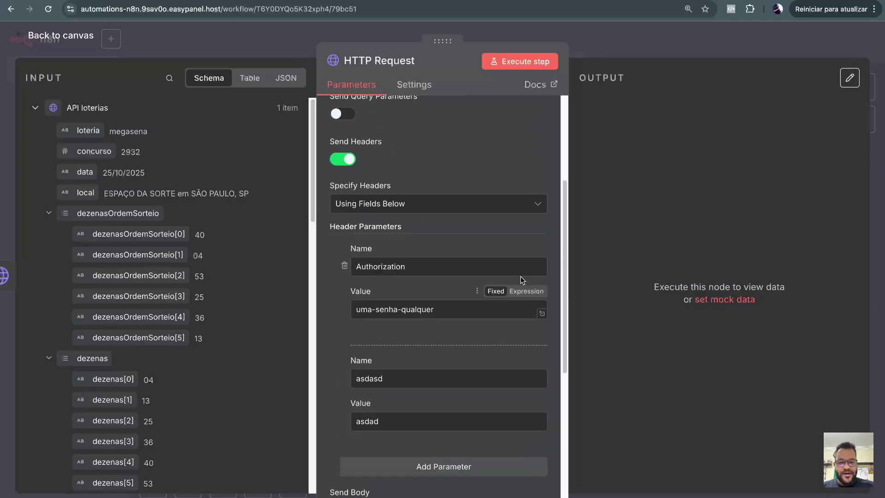
scroll(475, 267, "down", 6)
scroll(491, 263, "down", 4)
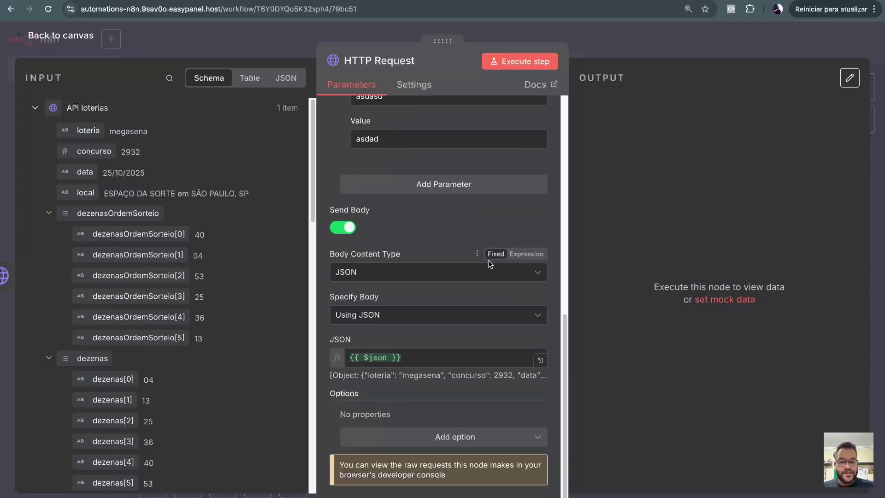
scroll(450, 370, "up", 7)
scroll(451, 370, "up", 3)
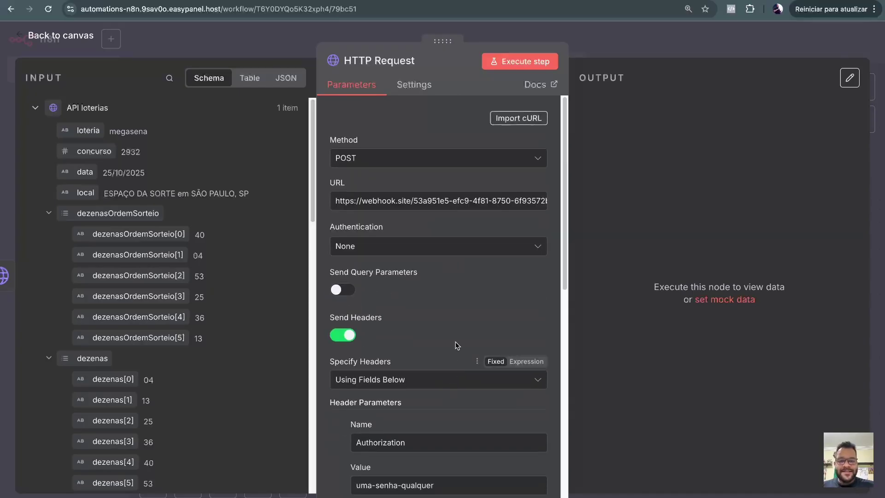
left_click(515, 62)
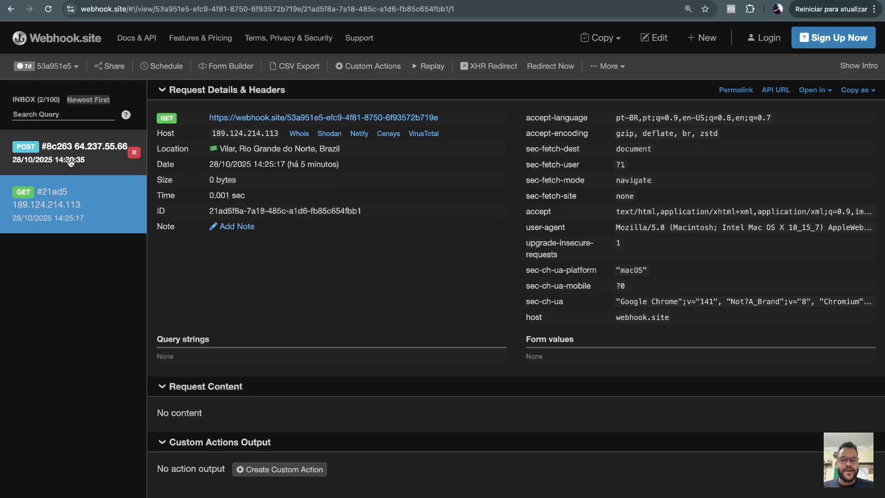
Inspect the received POST's asdasd and authorization headers and its megasena 2932 JSON body.
left_click(26, 152)
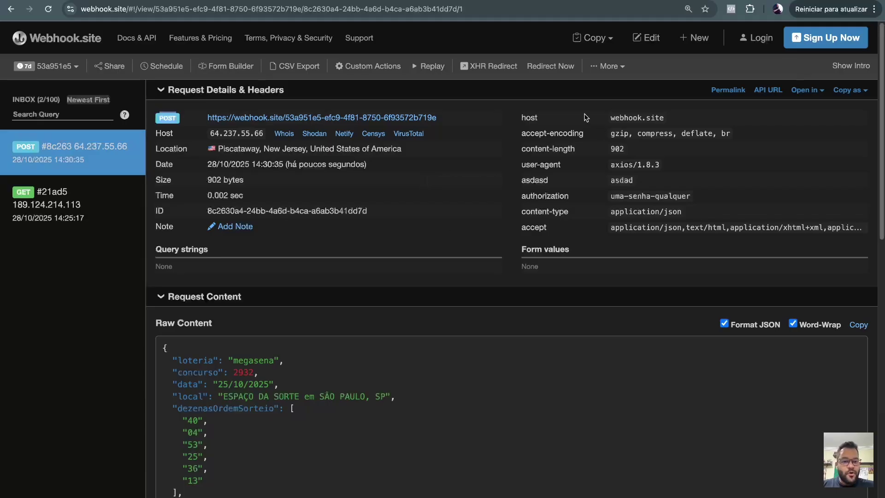
left_click_drag(525, 177, 706, 205)
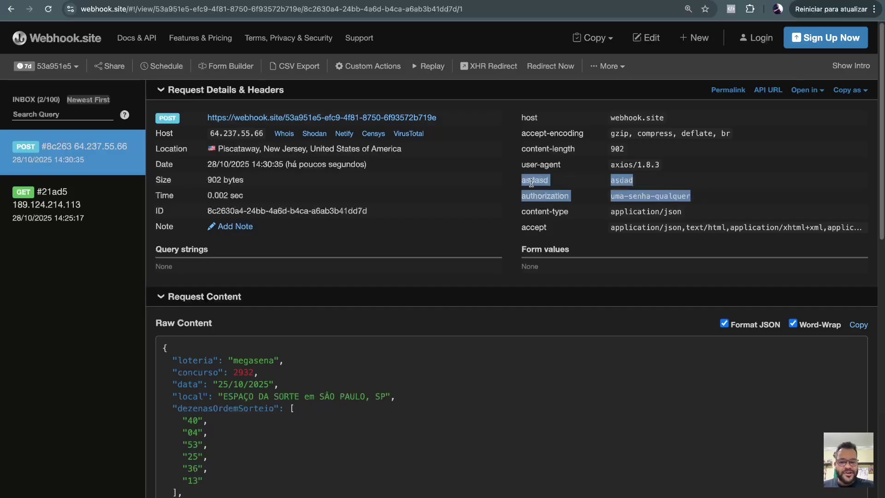
scroll(504, 191, "down", 4)
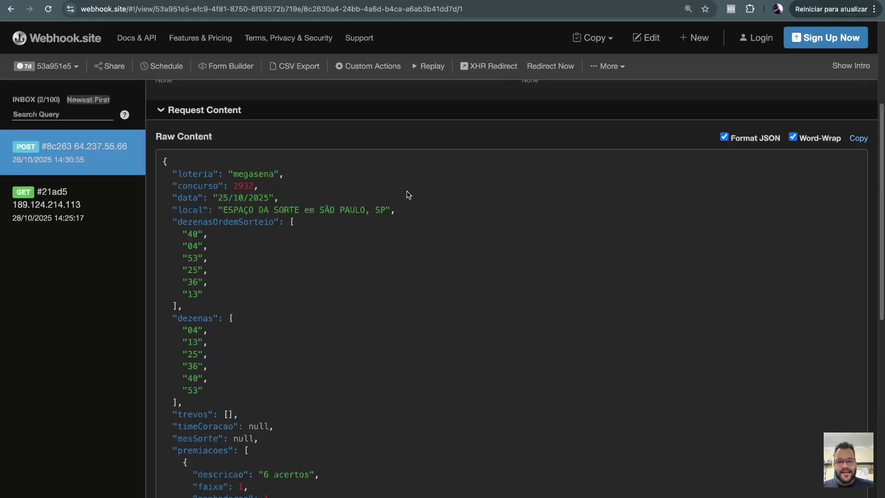
Switch the HTTP Request method to PUT and resend the request.
key("ctrl+Tab")
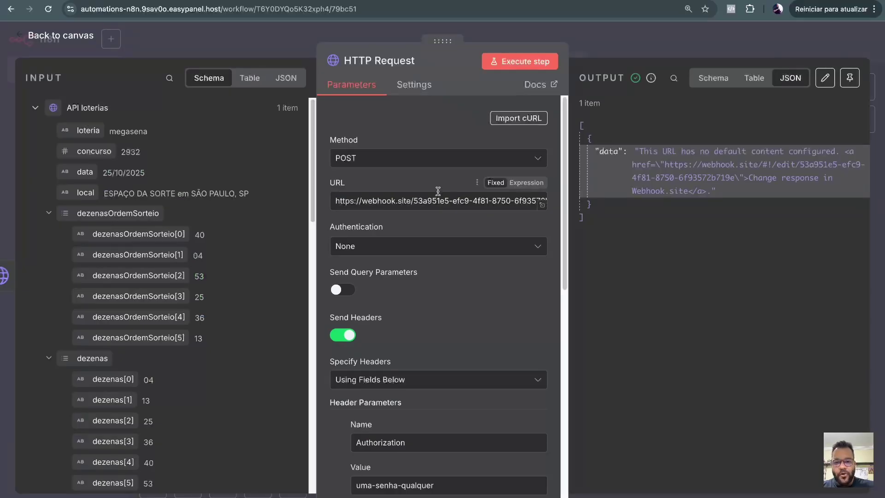
left_click(387, 162)
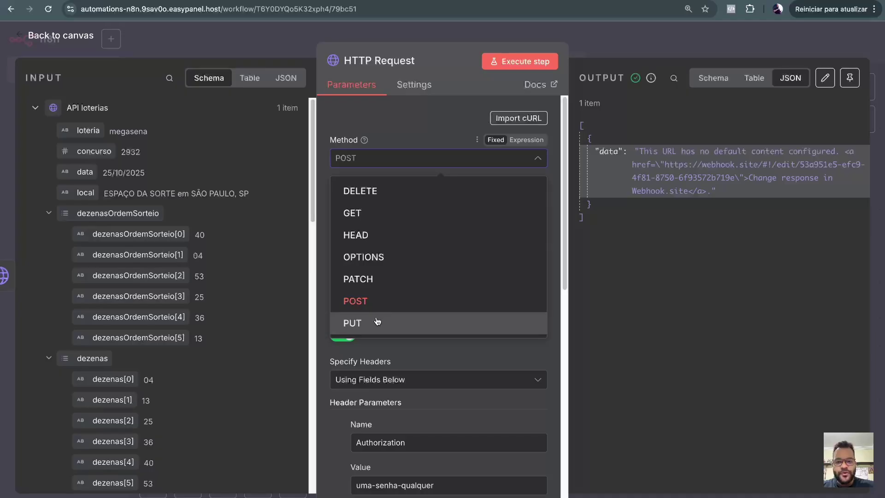
left_click(392, 322)
left_click(519, 67)
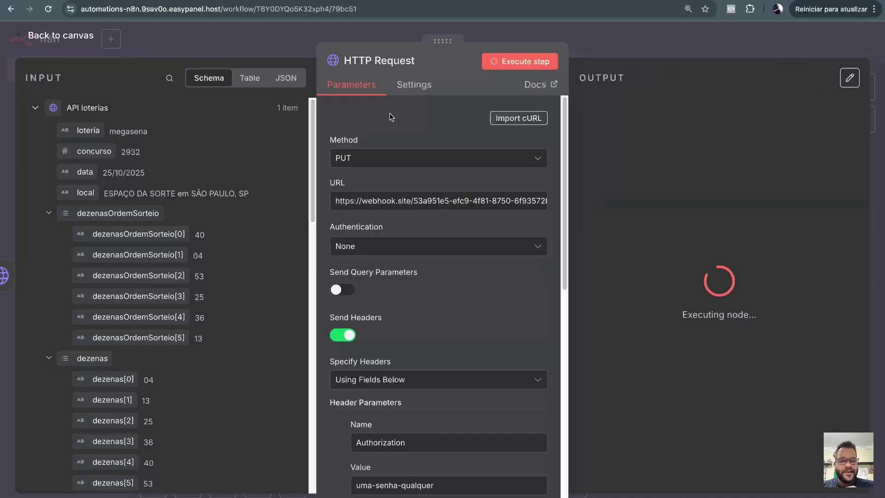
Switch the method to PATCH and resend the request.
left_click(372, 162)
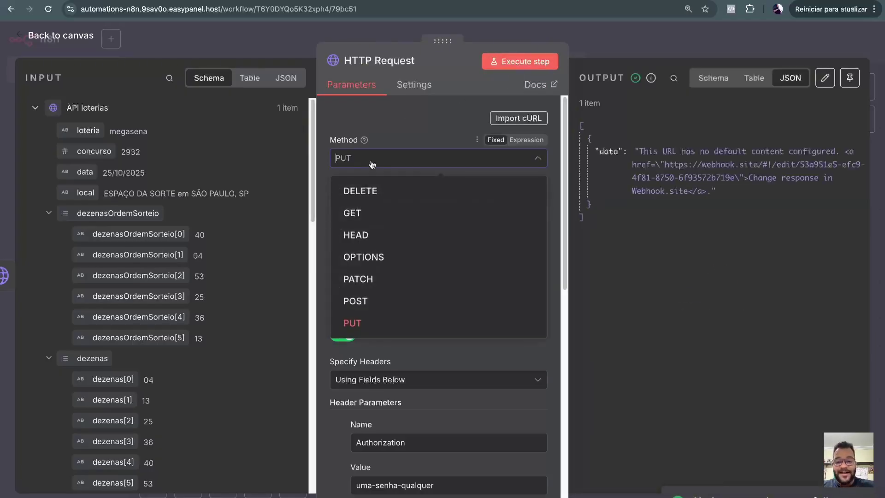
left_click(364, 279)
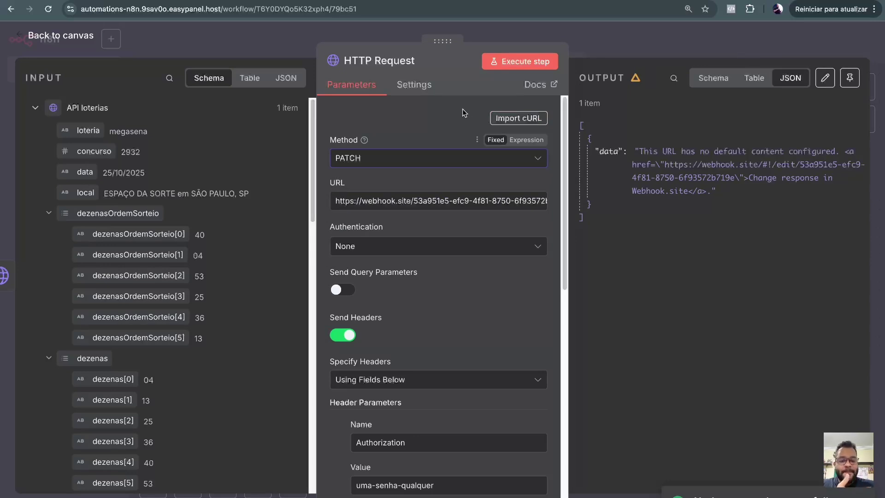
left_click(507, 64)
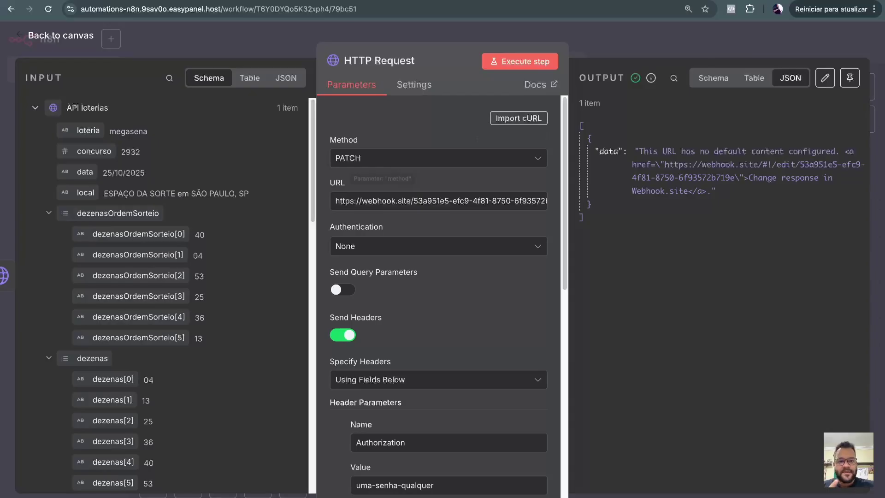
In the webhook.site inbox, compare the PUT request's headers and JSON with the POST request.
left_click(761, 1)
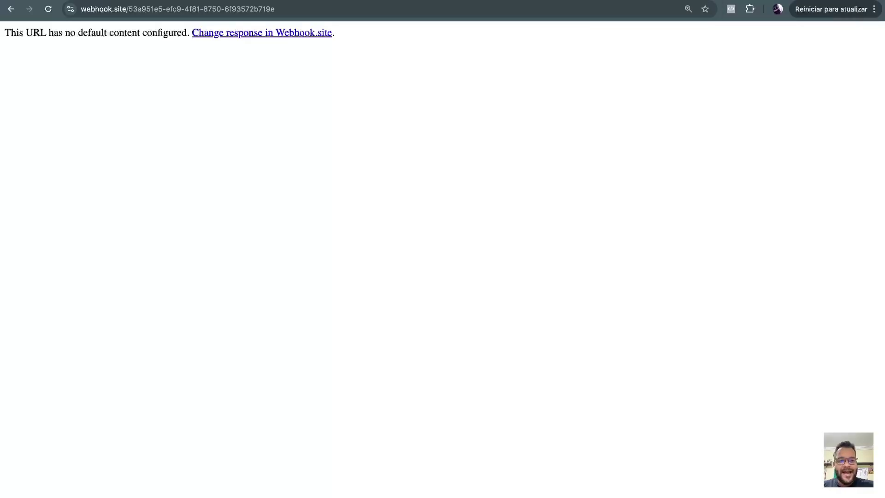
left_click(553, 1)
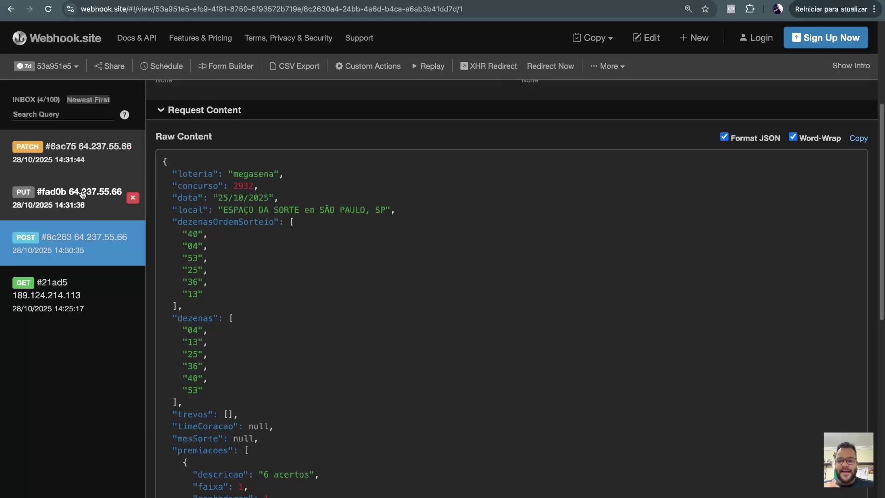
left_click(61, 203)
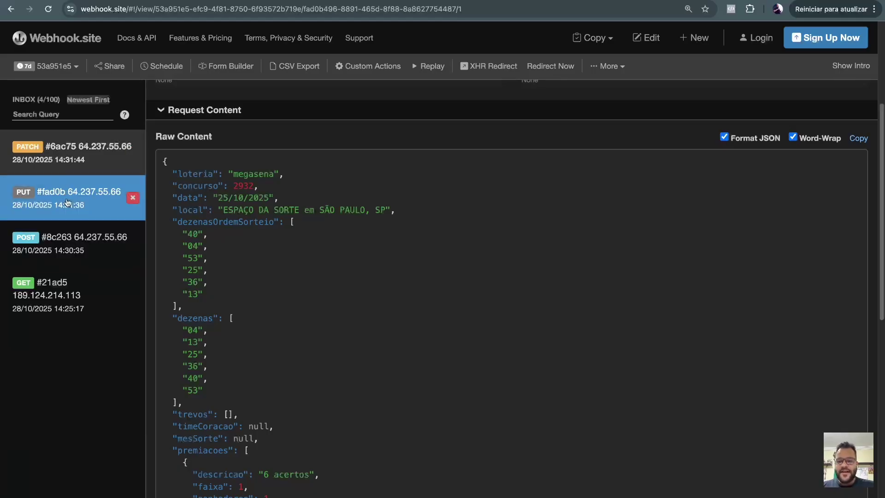
left_click(70, 247)
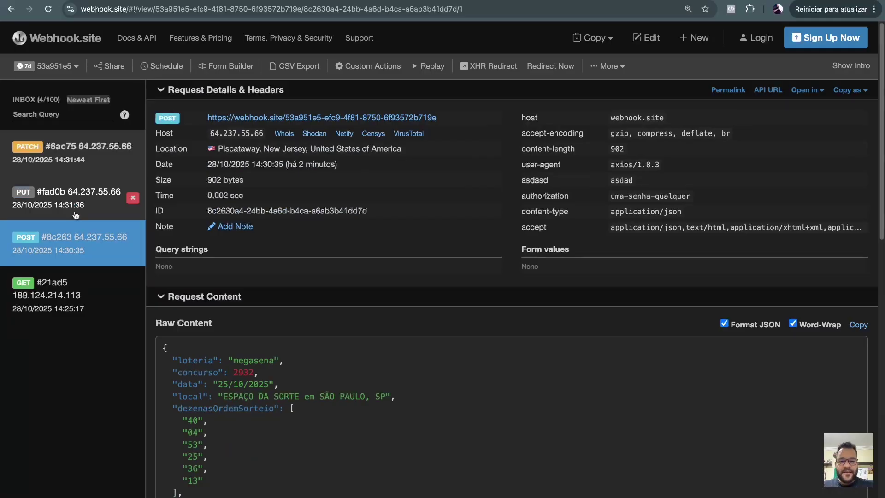
left_click(74, 246)
left_click(71, 213)
left_click(69, 245)
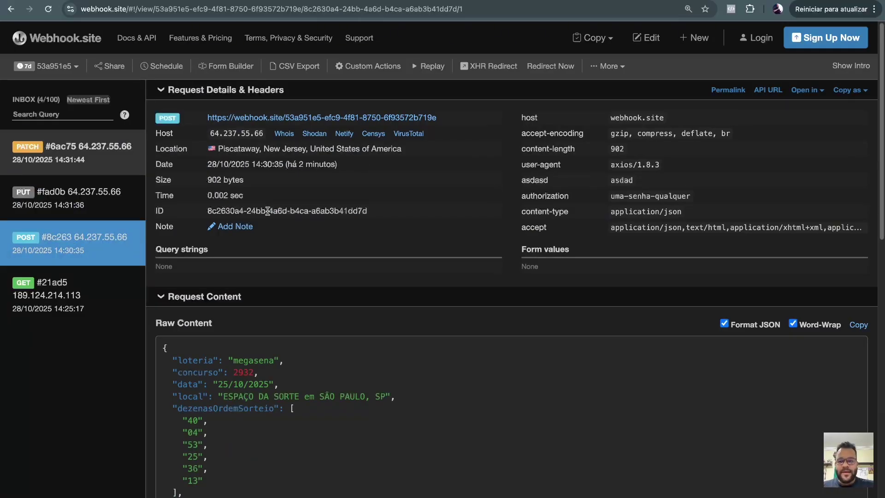
Step between POST and PUT, then confirm the PATCH request carries the same contest 2932 JSON.
key("Up")
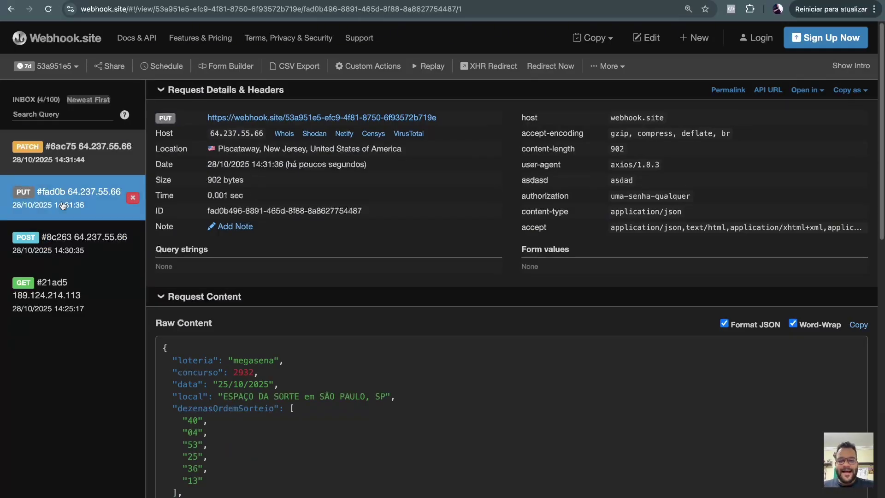
key("Down")
scroll(600, 185, "down", 2)
scroll(556, 214, "up", 2)
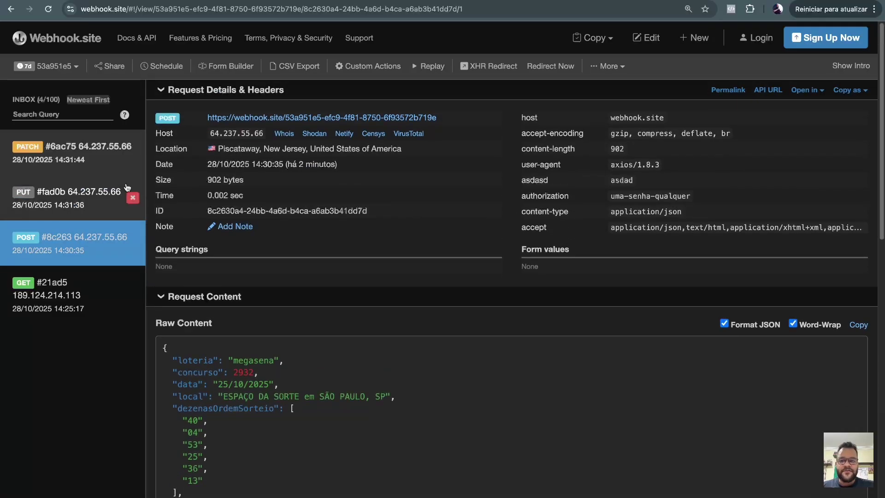
left_click(72, 166)
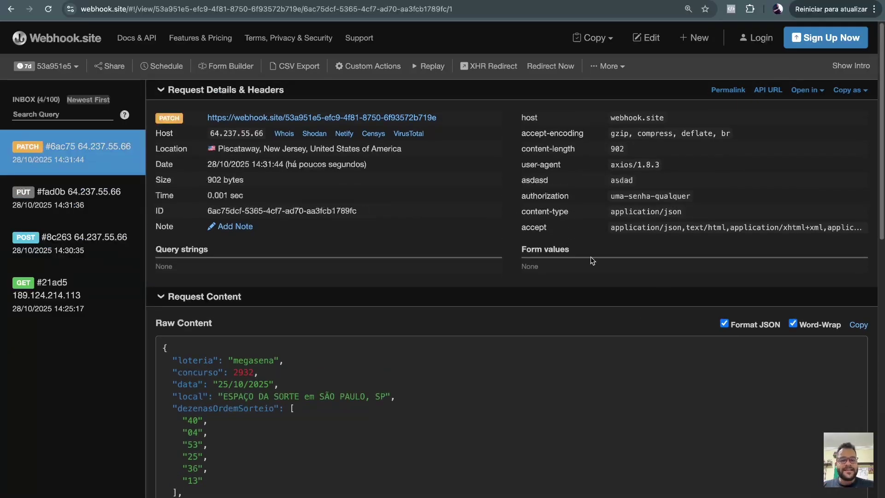
key("ctrl+Tab")
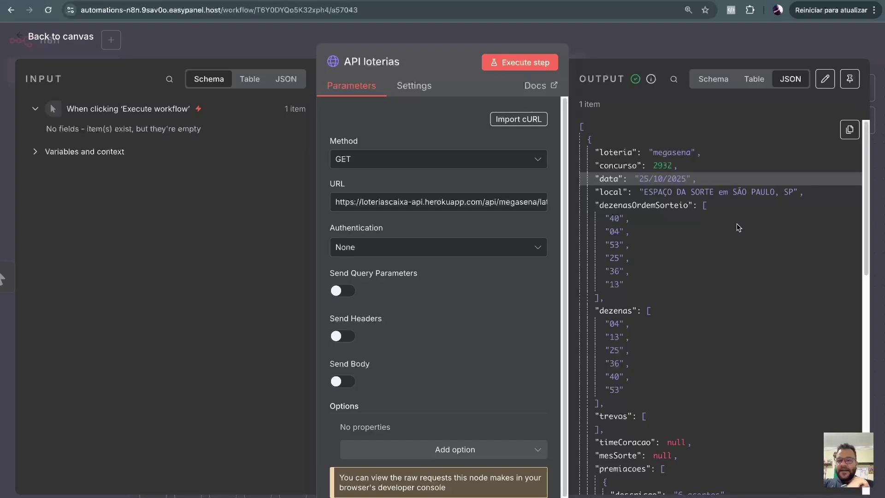
Back on the canvas, move API loterias down-right below JsonPlaceholder, and nudge JsonPlaceholder slightly down.
left_click(73, 38)
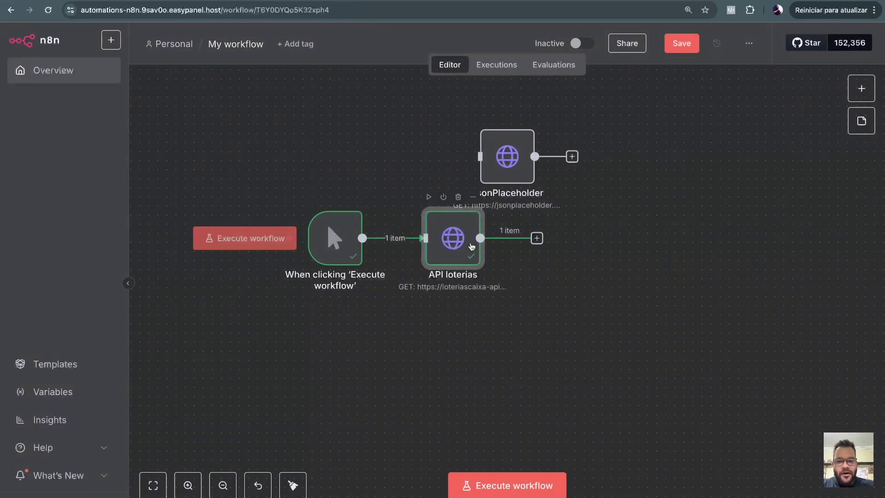
left_click_drag(471, 245, 544, 291)
left_click_drag(504, 166, 504, 174)
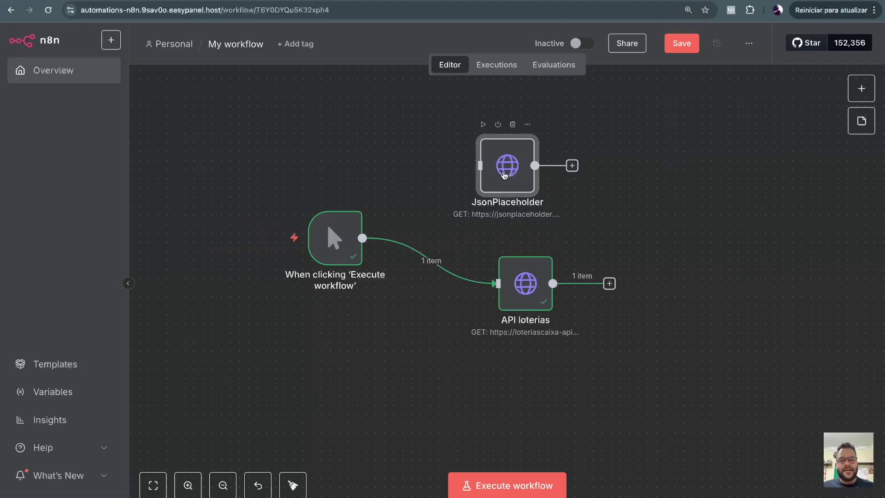